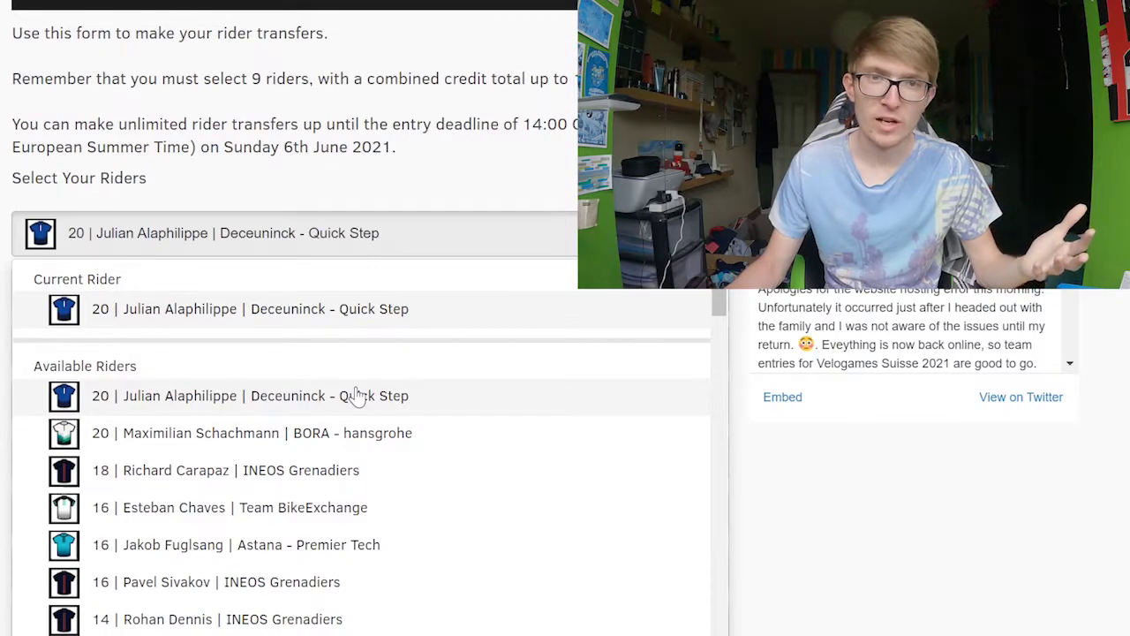
Step: Browse the Available Riders that could replace Julian Alaphilippe in the first slot
left_click(386, 234)
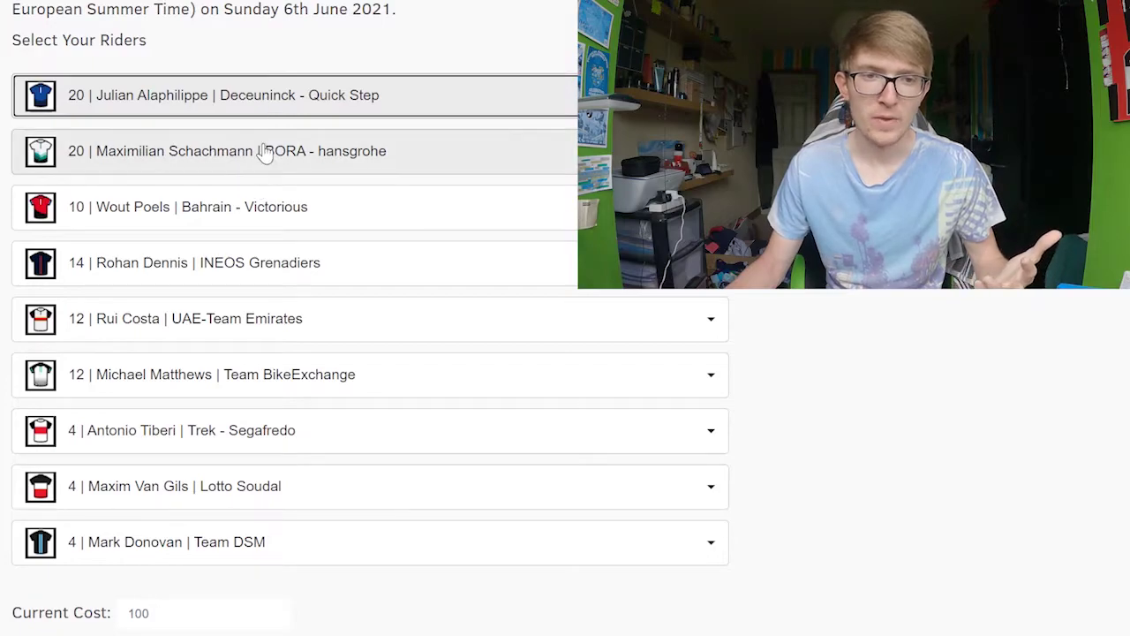
left_click(366, 106)
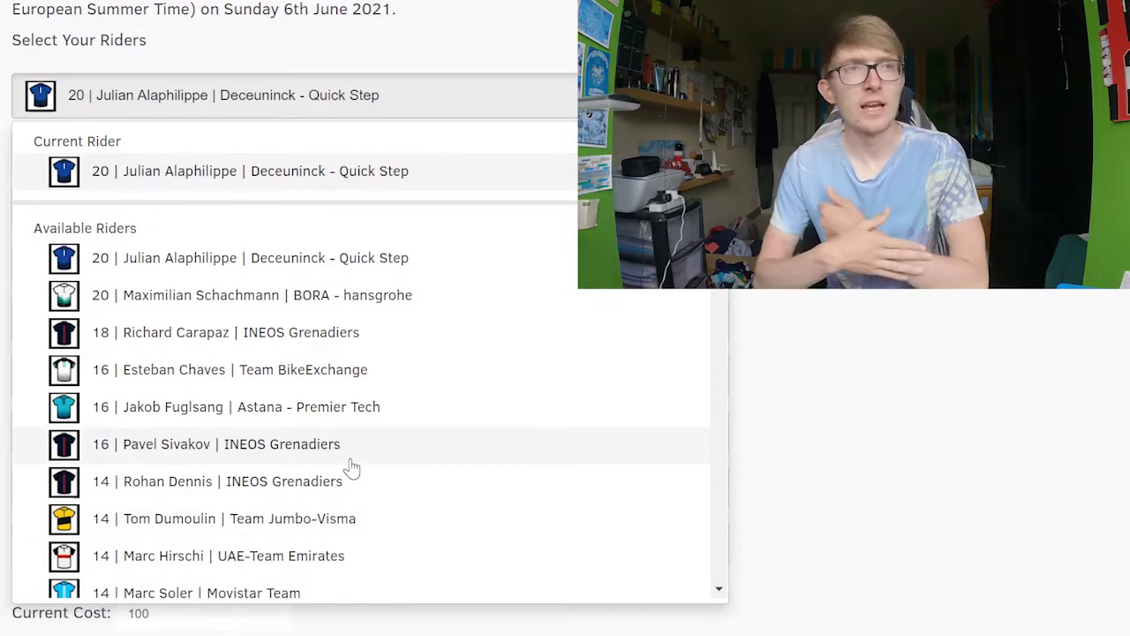
scroll(397, 415, "down", 2)
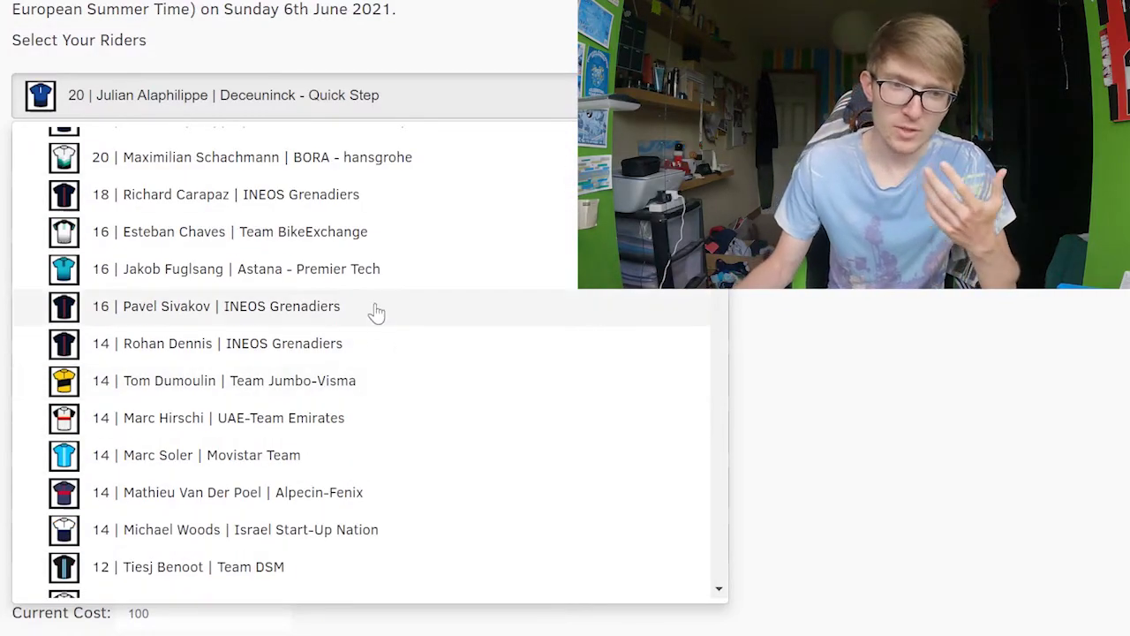
scroll(388, 304, "up", 2)
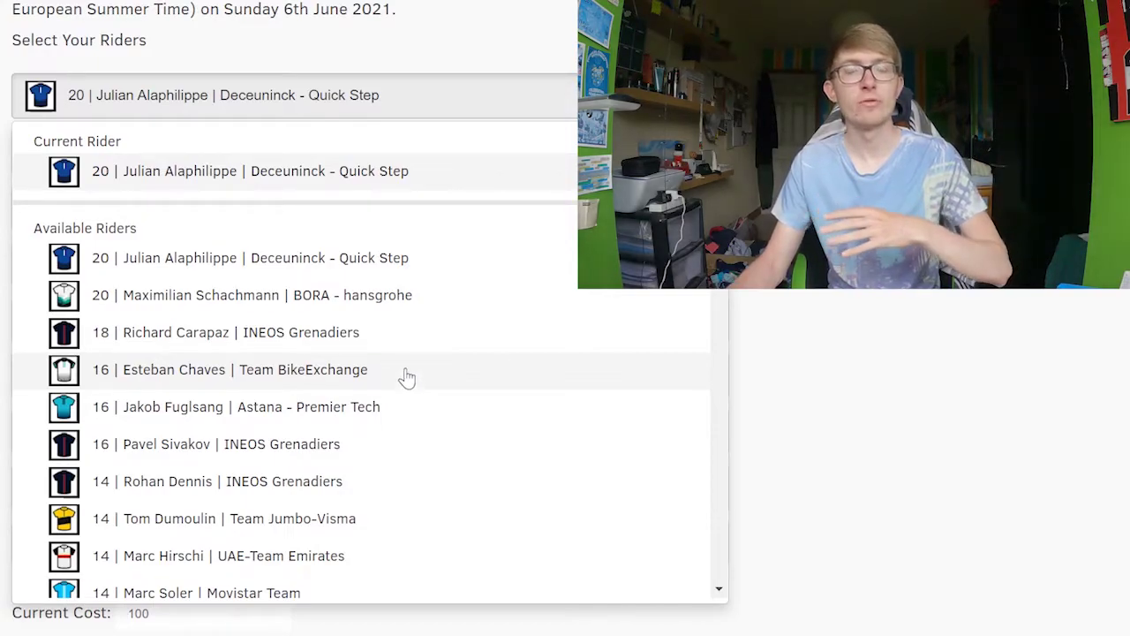
Step: Scroll through Alaphilippe's alternatives again while keeping him in the first slot at 20 credits
left_click(333, 113)
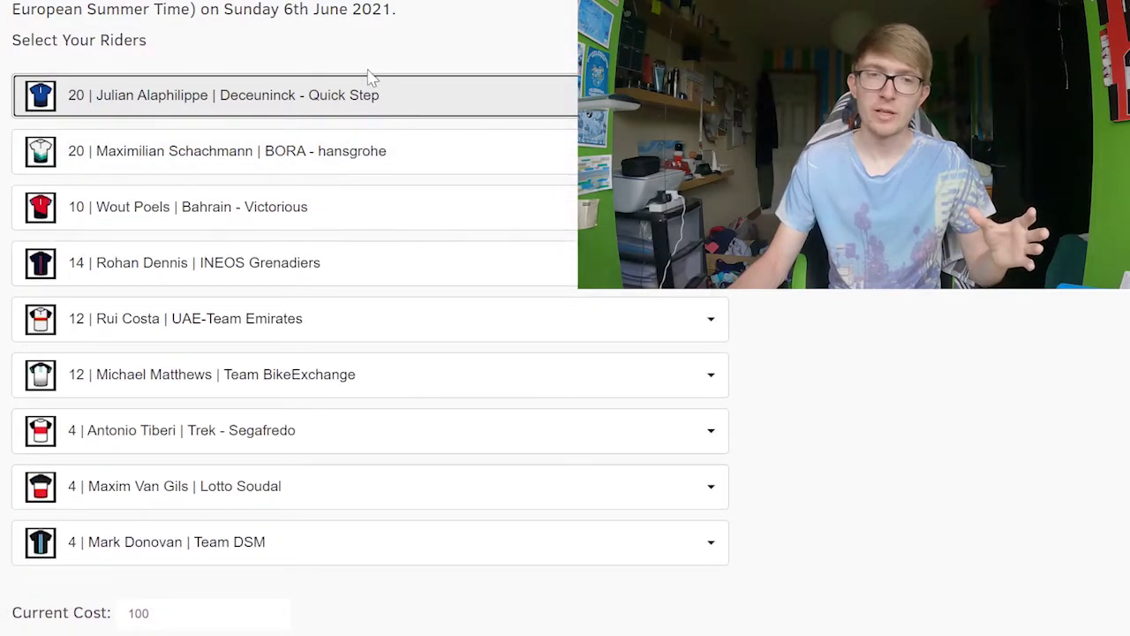
left_click(329, 104)
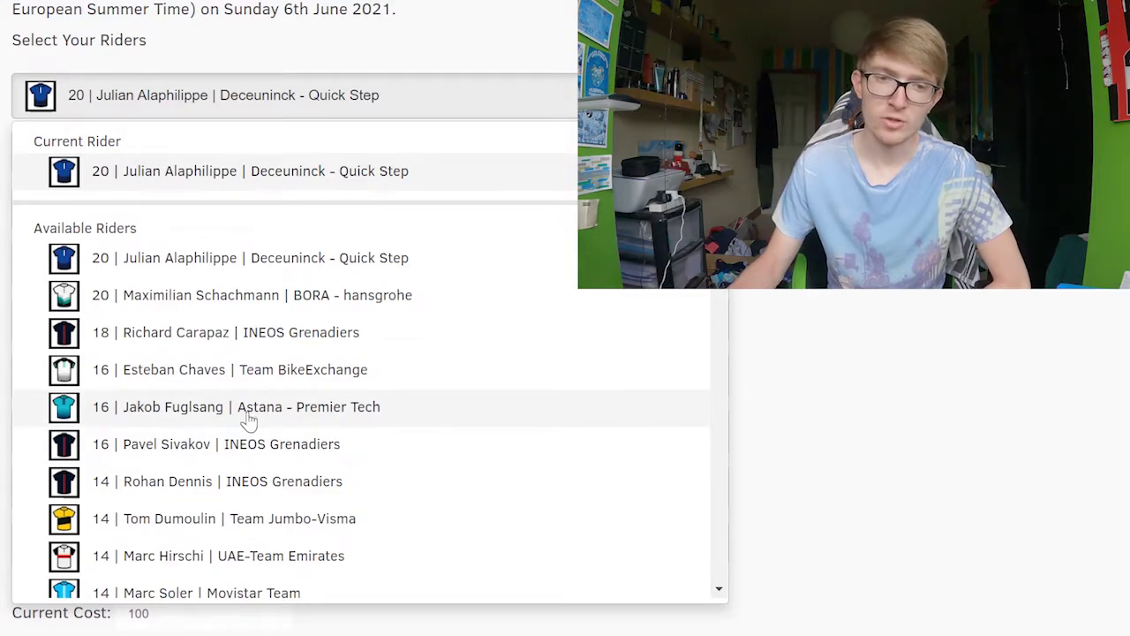
scroll(265, 419, "down", 2)
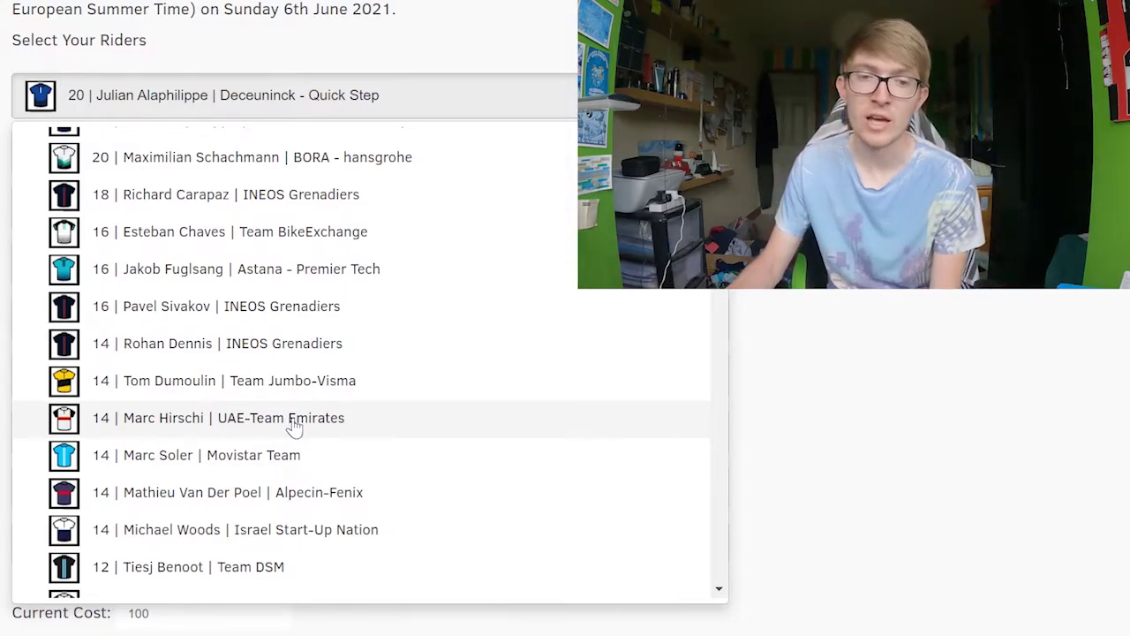
scroll(292, 428, "down", 3)
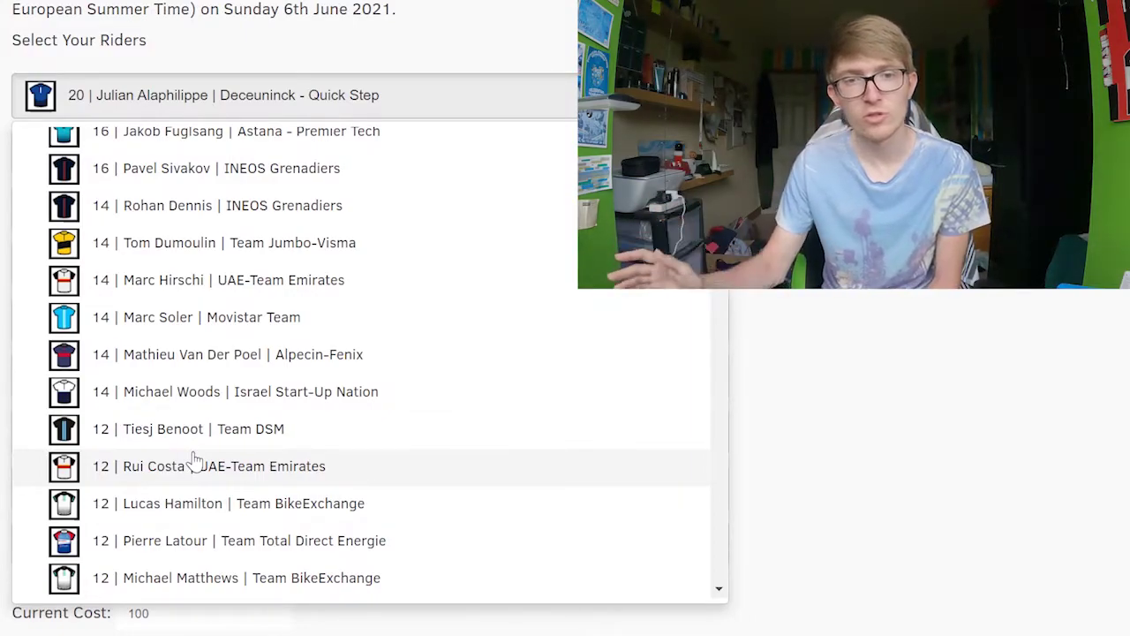
Step: Browse alternatives for the Wout Poels slot without changing the pick
left_click(251, 113)
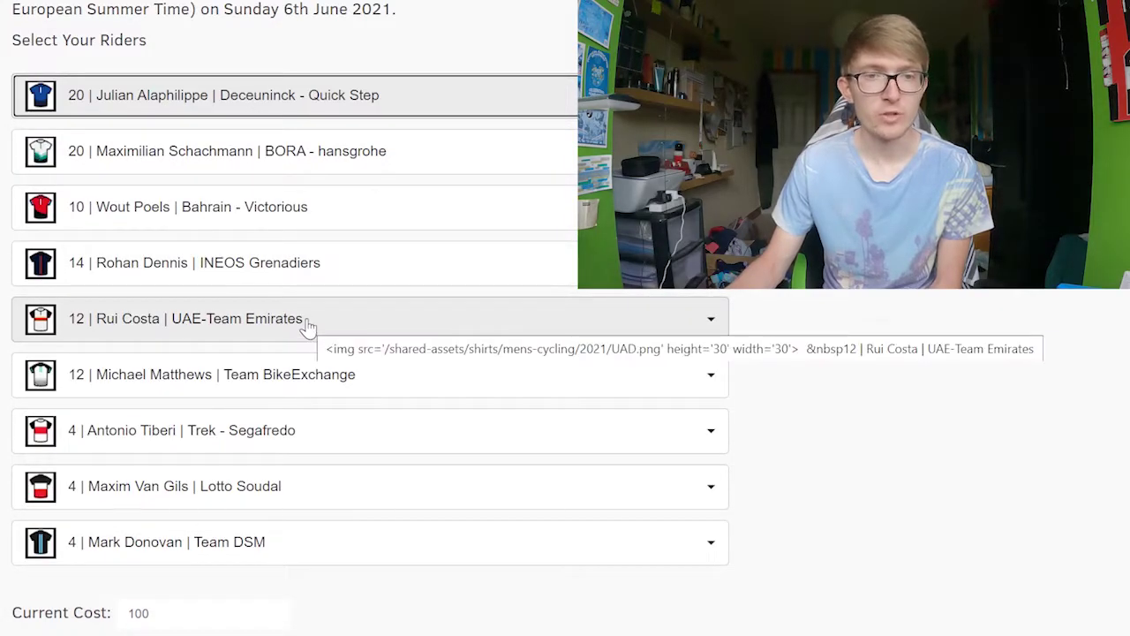
left_click(324, 216)
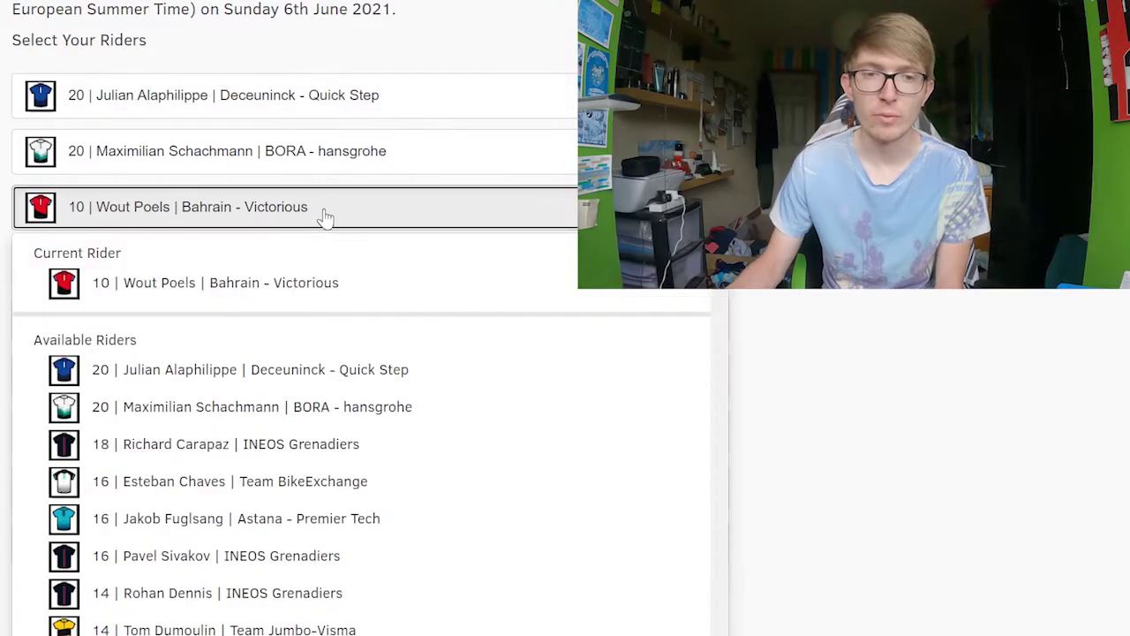
left_click(380, 231)
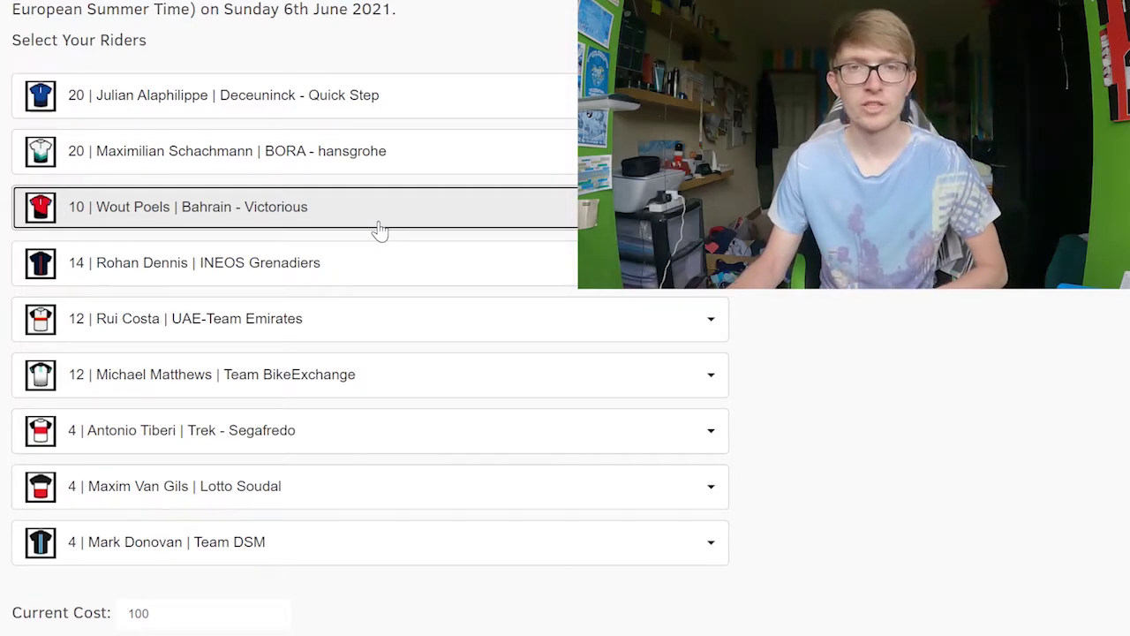
left_click(380, 232)
scroll(449, 378, "down", 10)
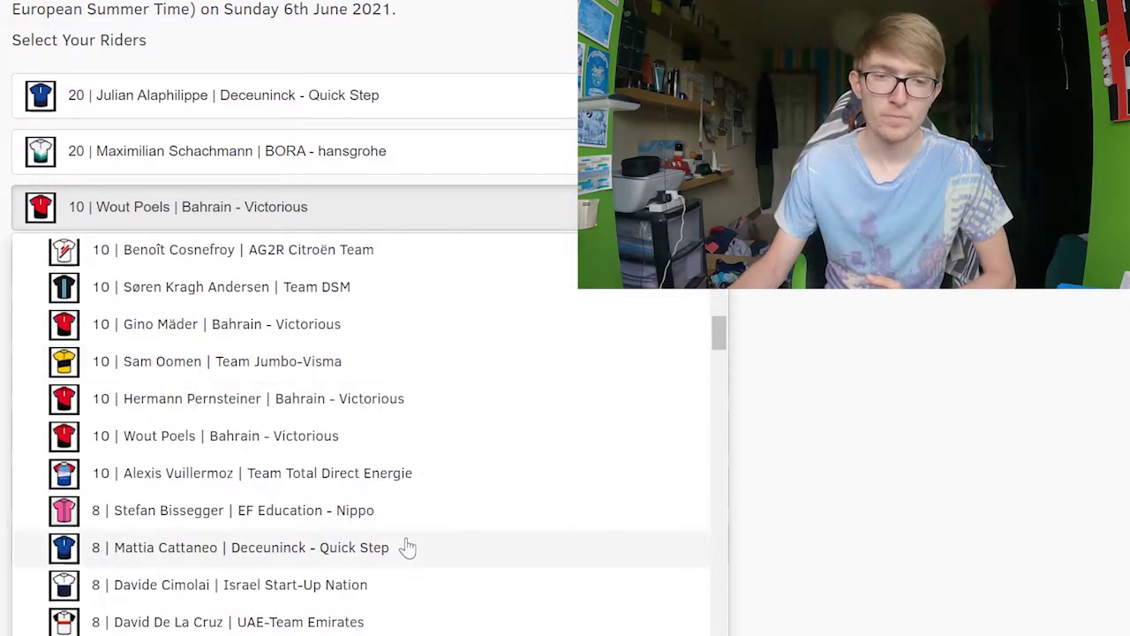
scroll(366, 464, "up", 2)
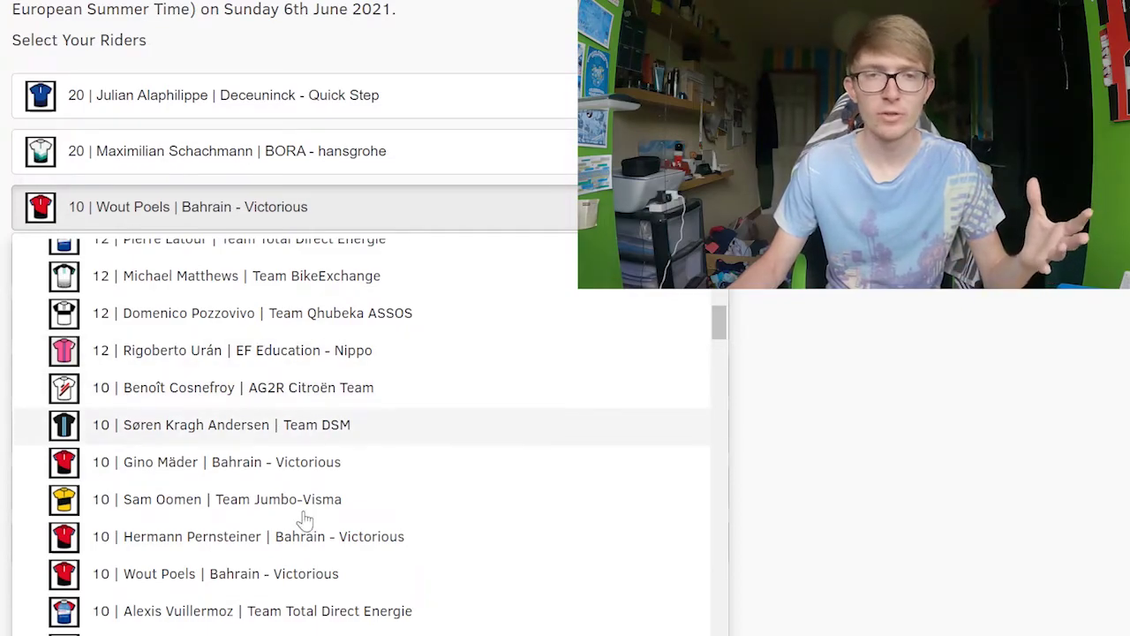
left_click(292, 225)
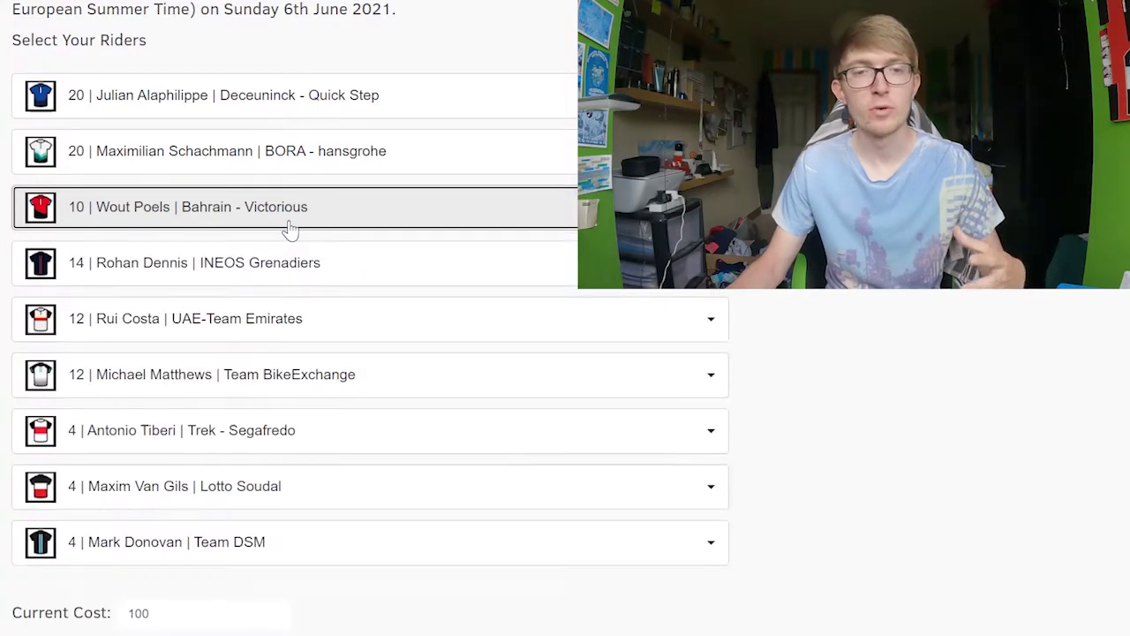
left_click(291, 257)
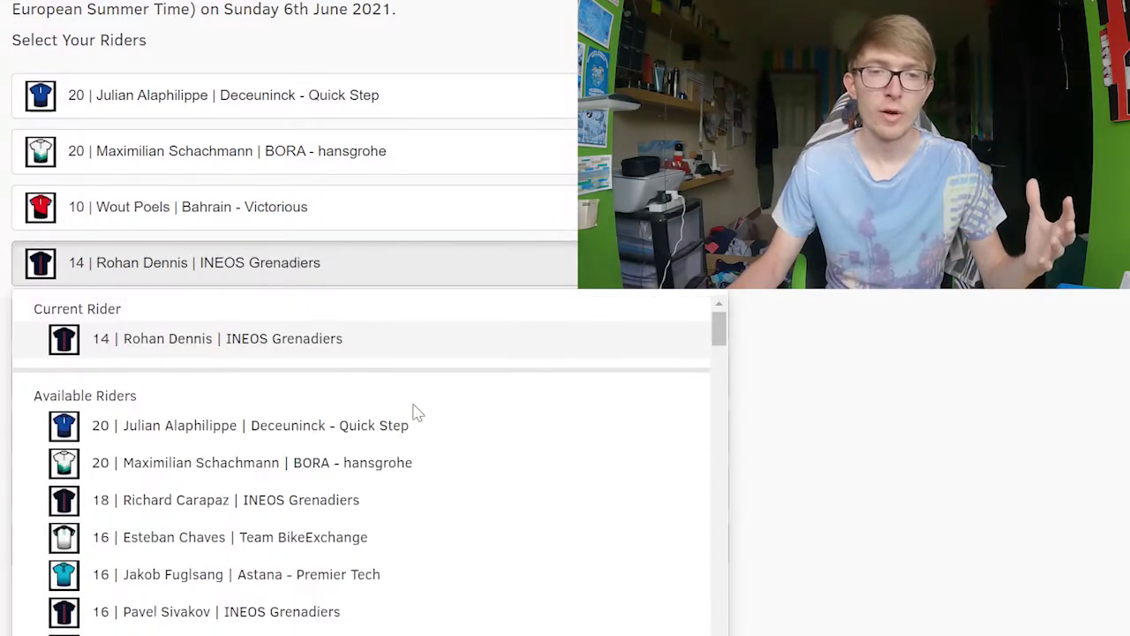
scroll(411, 442, "down", 2)
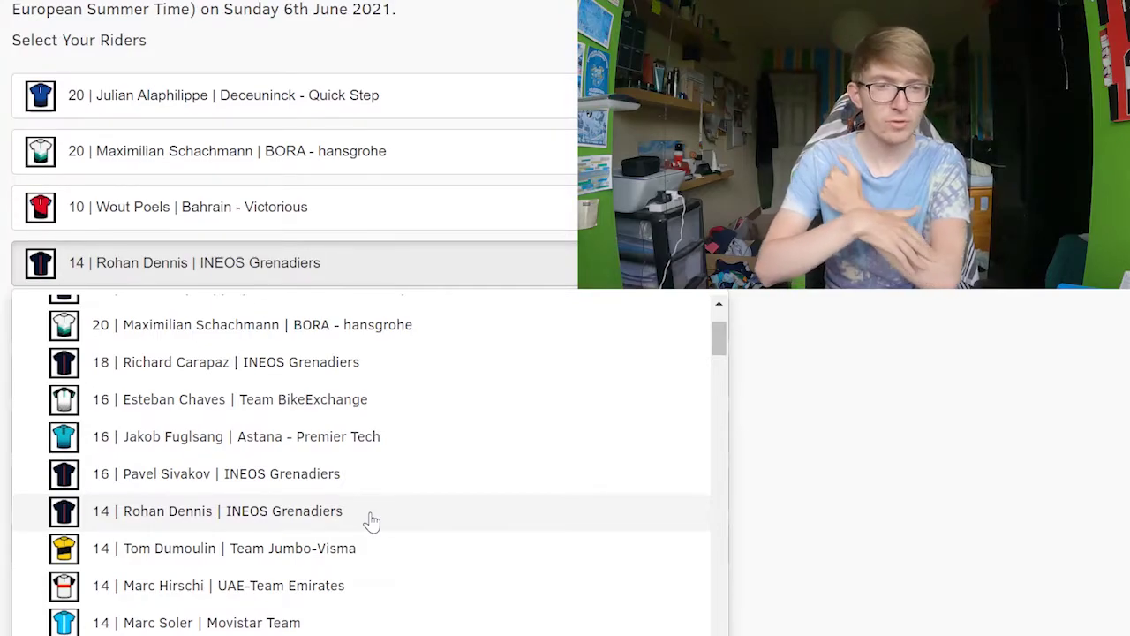
scroll(330, 570, "down", 3)
scroll(356, 474, "up", 2)
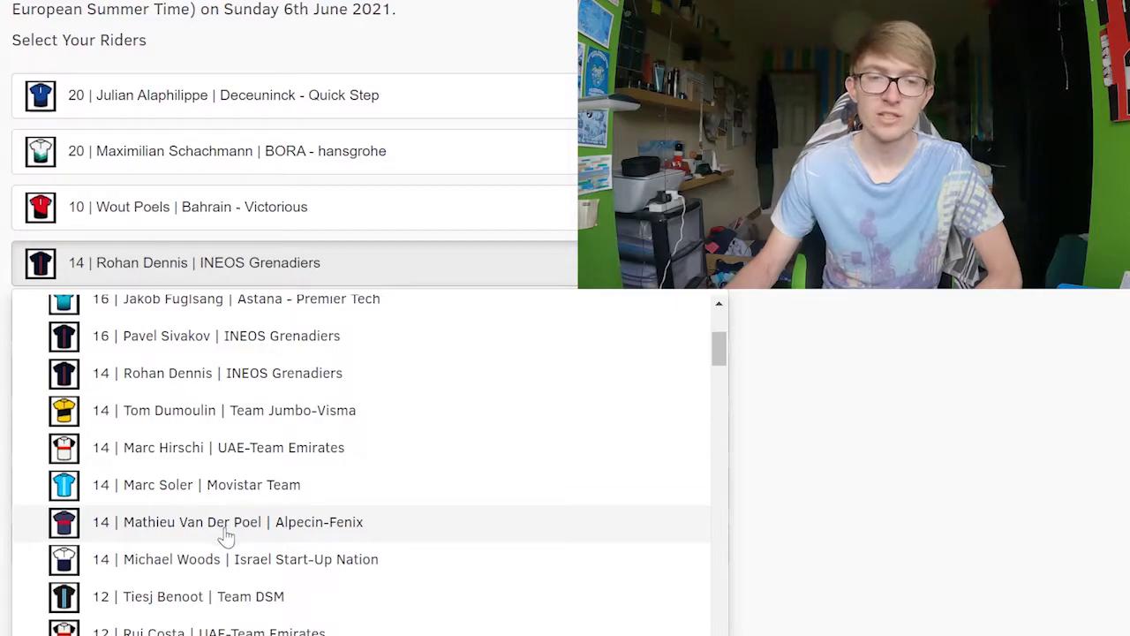
scroll(225, 534, "down", 2)
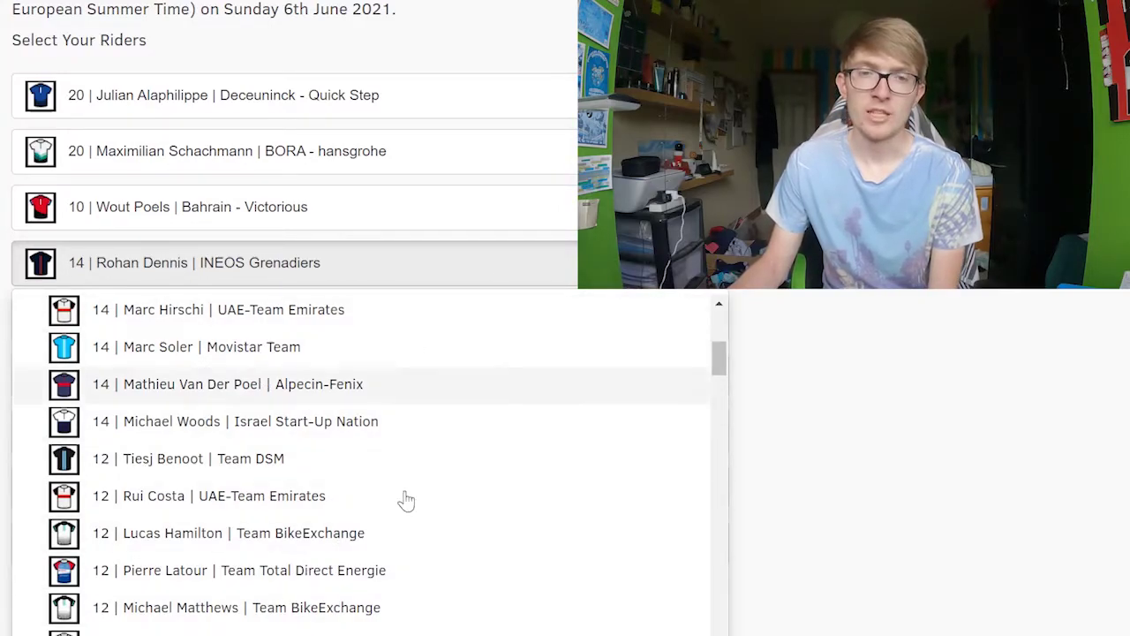
scroll(406, 547, "up", 3)
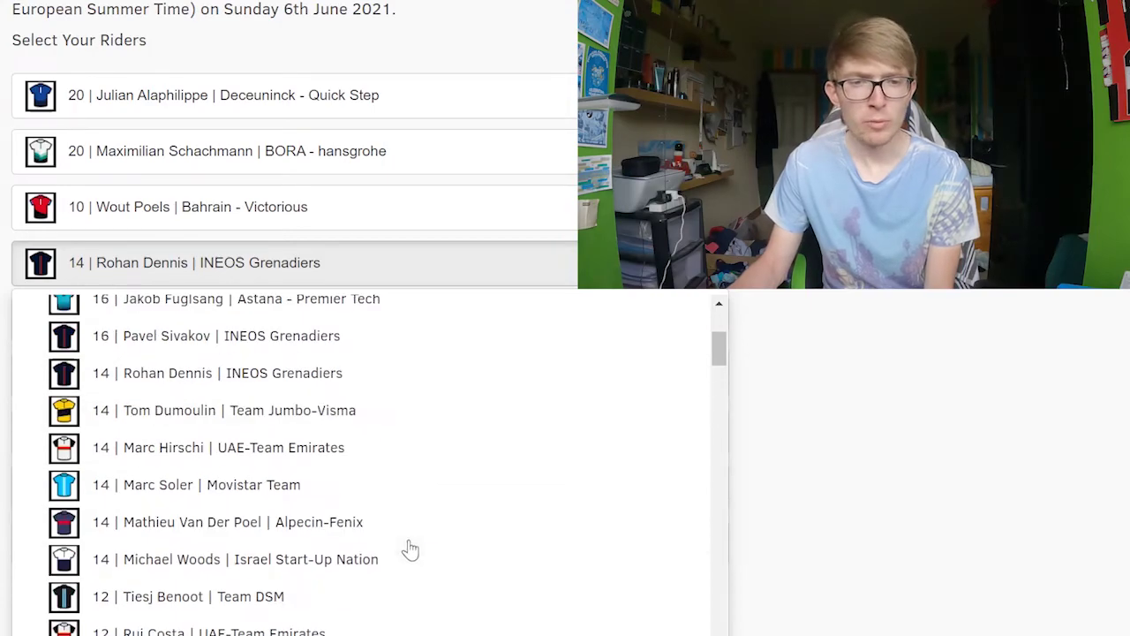
scroll(364, 477, "up", 3)
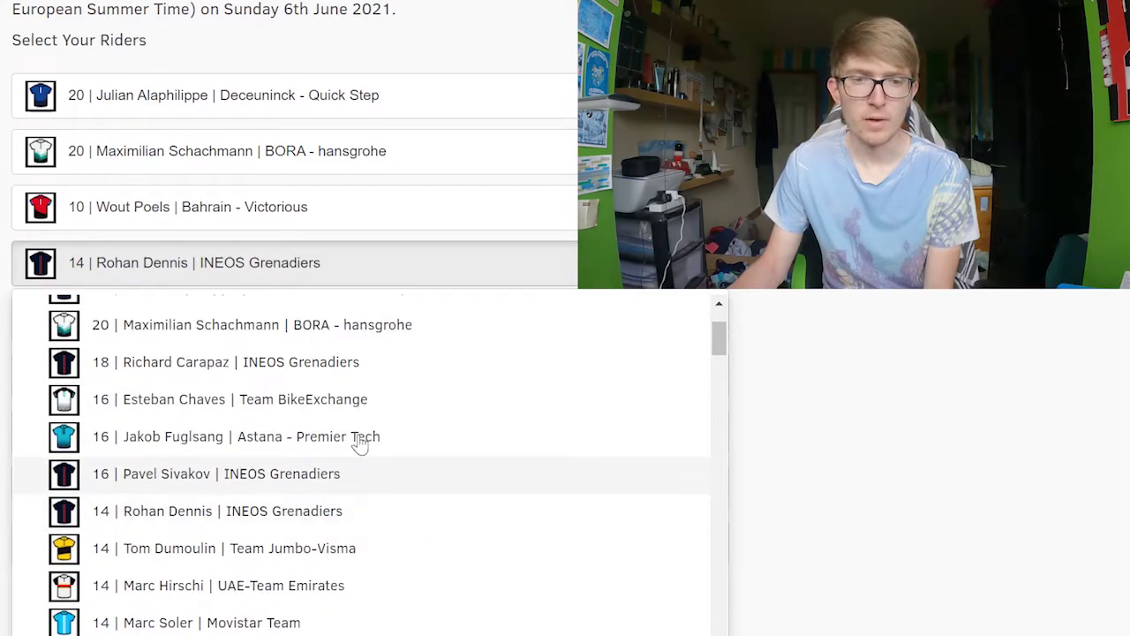
scroll(340, 459, "down", 3)
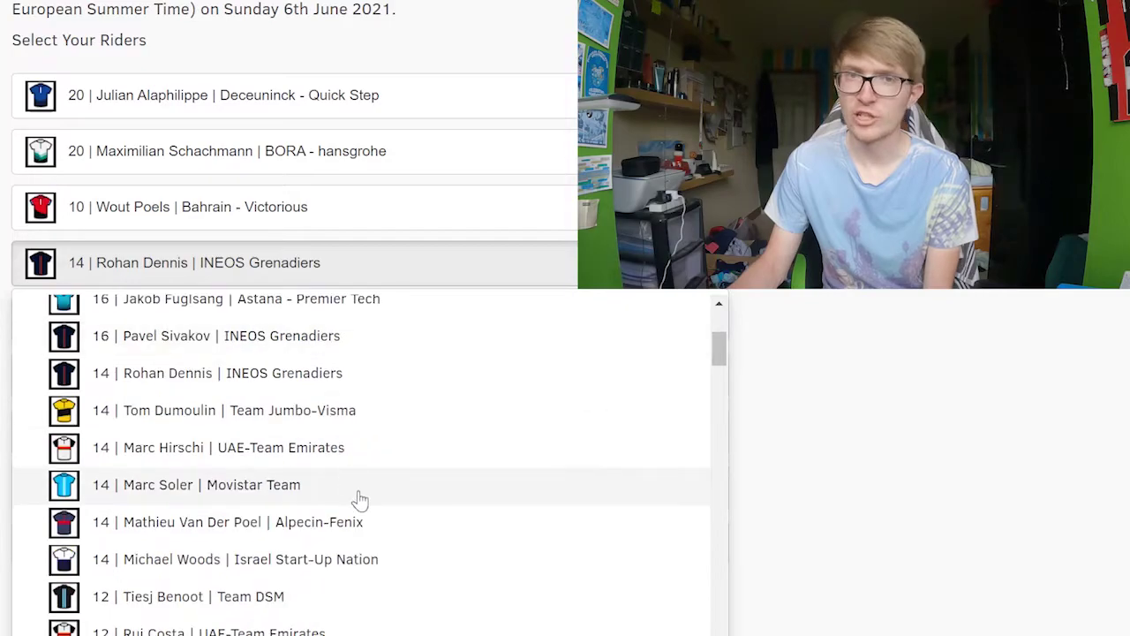
scroll(357, 521, "down", 3)
scroll(304, 541, "down", 2)
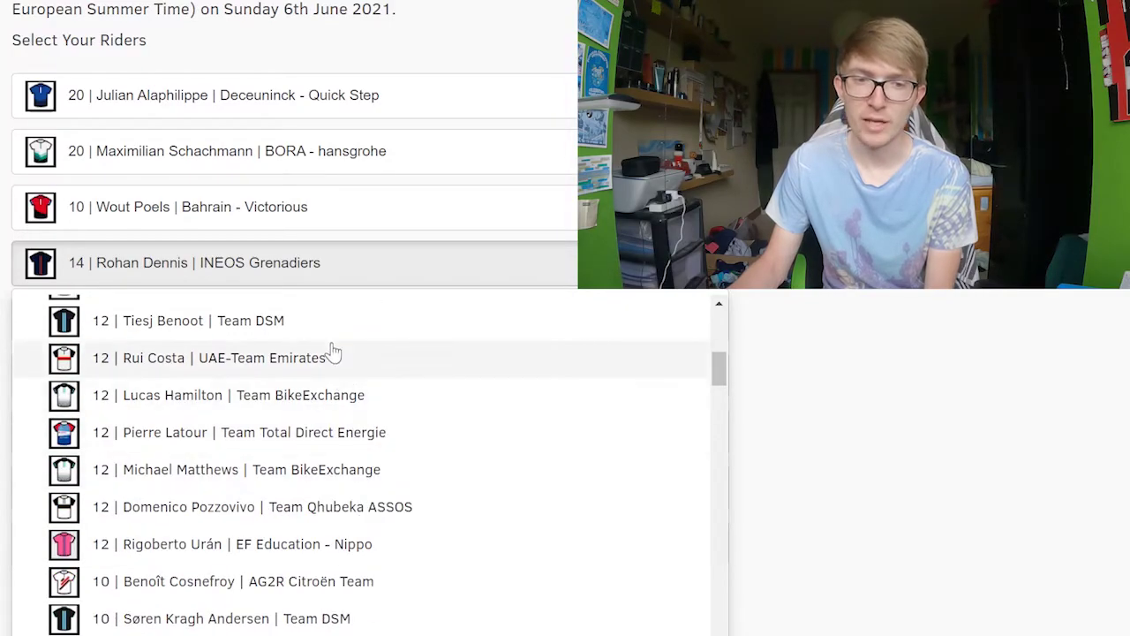
scroll(336, 353, "up", 2)
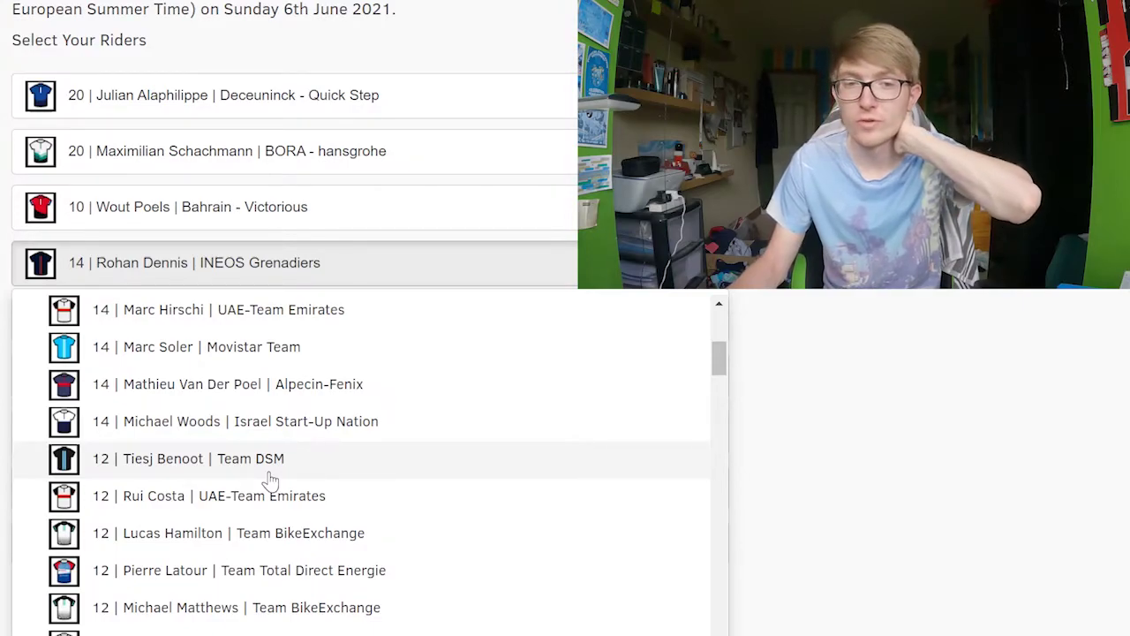
scroll(270, 480, "down", 2)
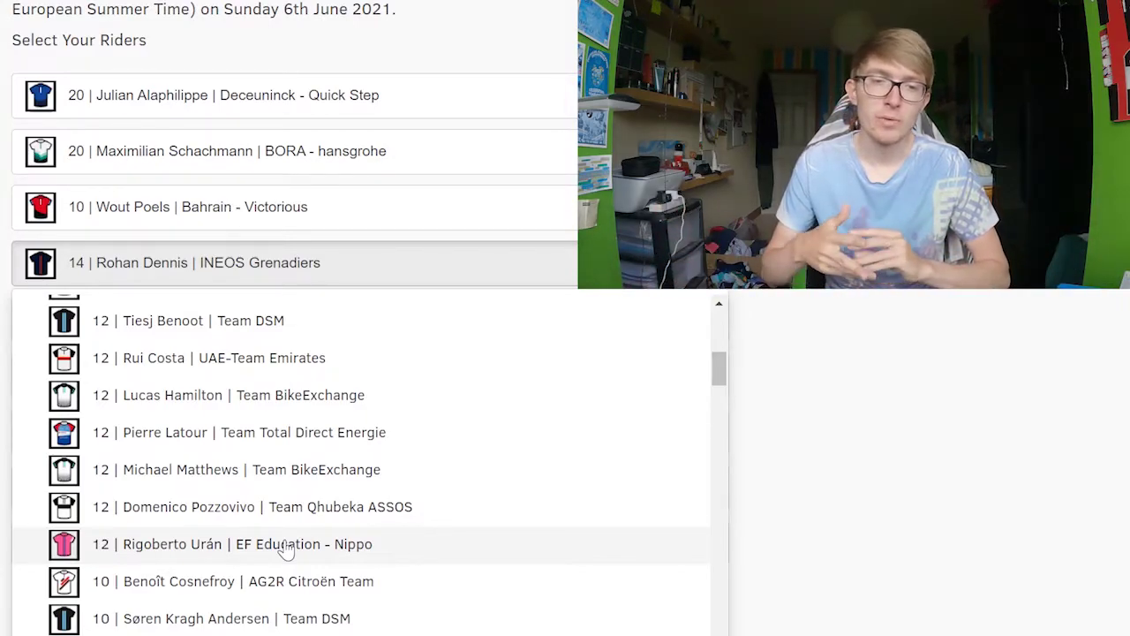
scroll(285, 549, "down", 3)
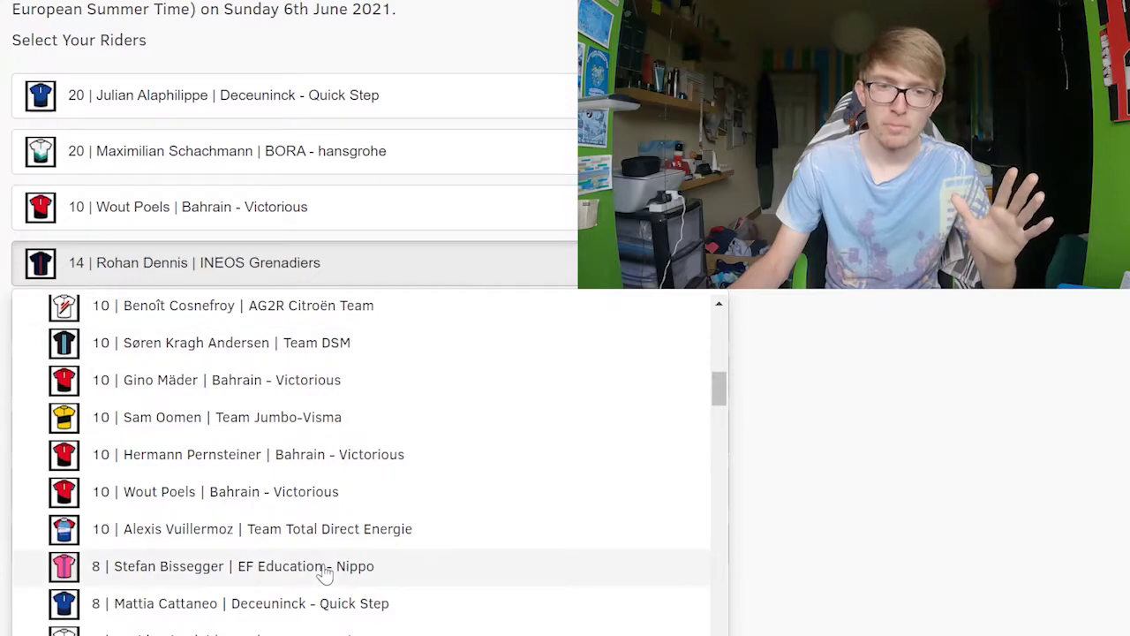
scroll(429, 546, "down", 2)
scroll(430, 550, "down", 2)
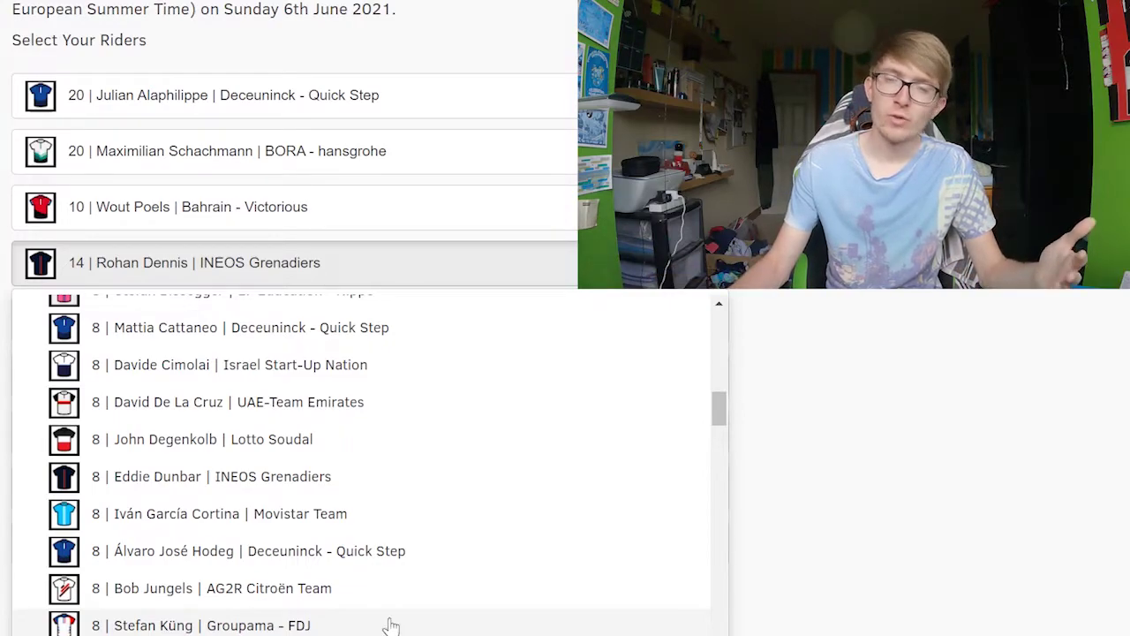
scroll(338, 369, "up", 2)
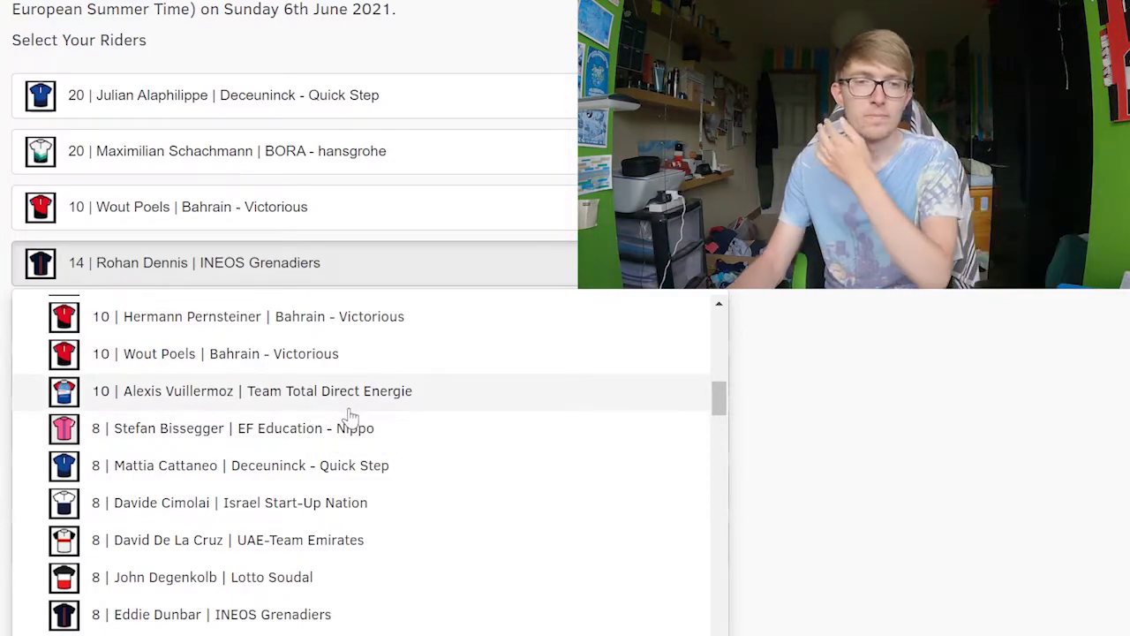
scroll(380, 464, "down", 2)
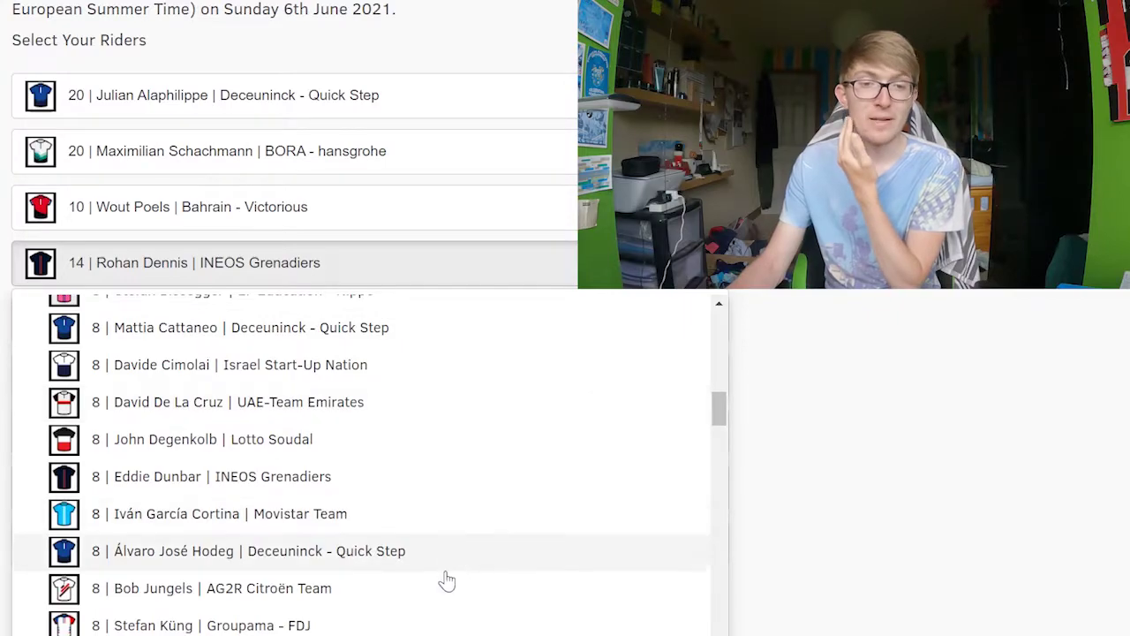
scroll(448, 580, "down", 2)
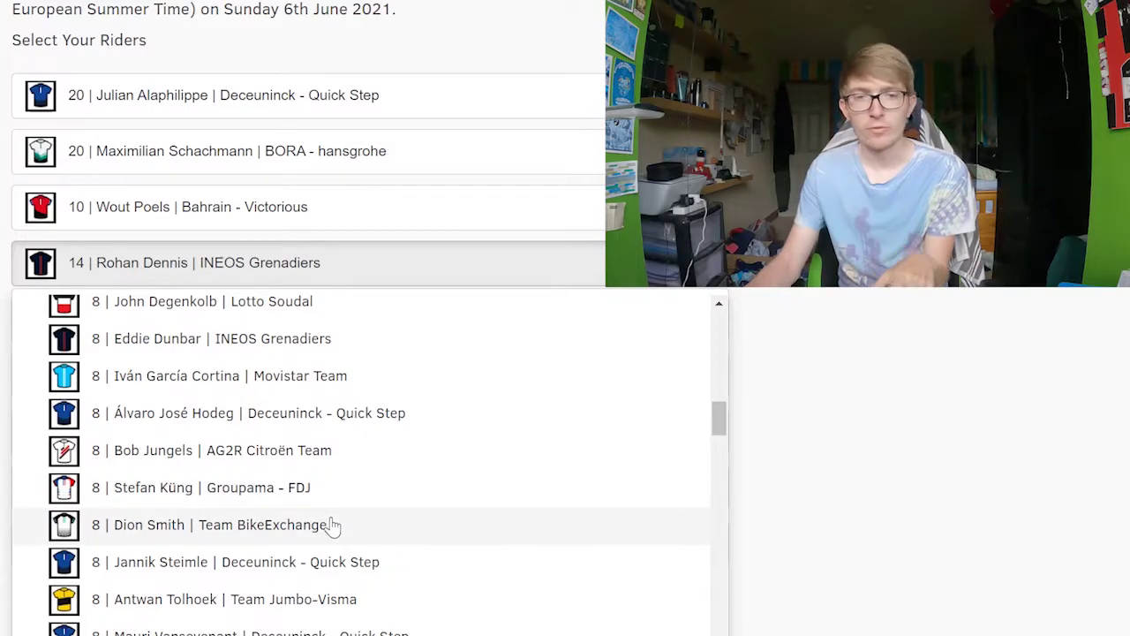
scroll(332, 527, "up", 3)
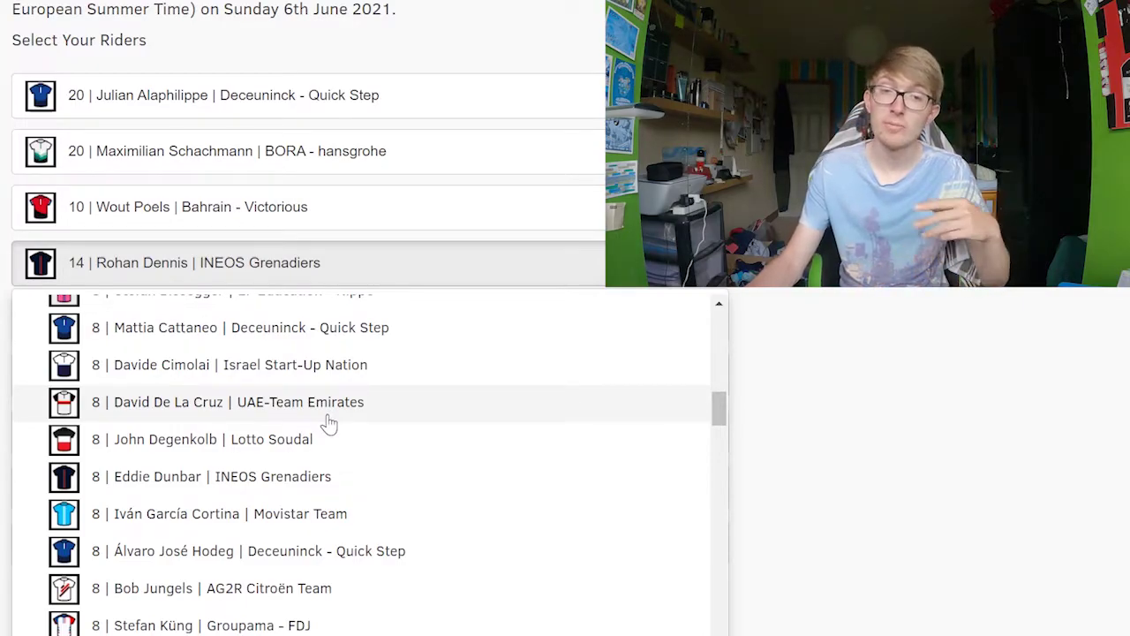
scroll(341, 441, "up", 3)
scroll(391, 579, "down", 2)
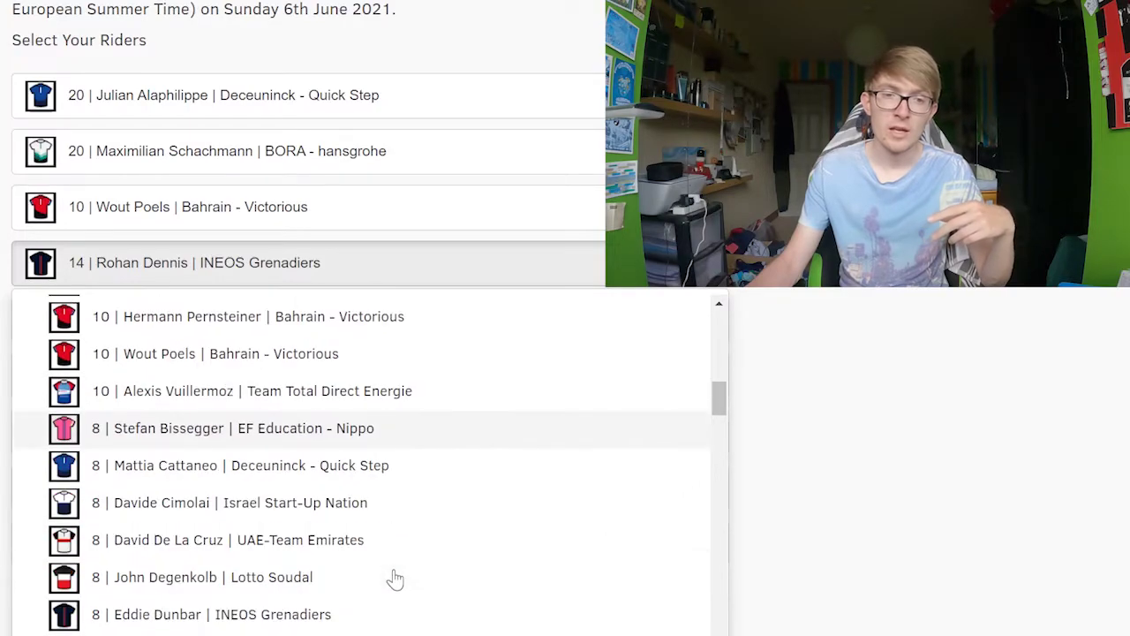
scroll(406, 540, "down", 3)
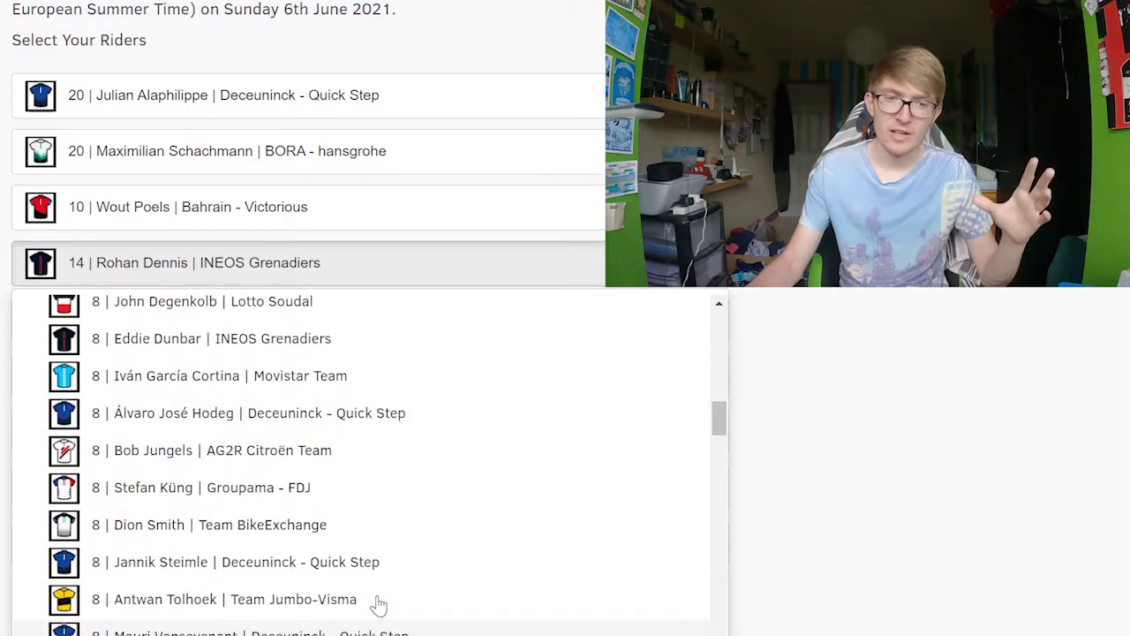
scroll(379, 609, "down", 3)
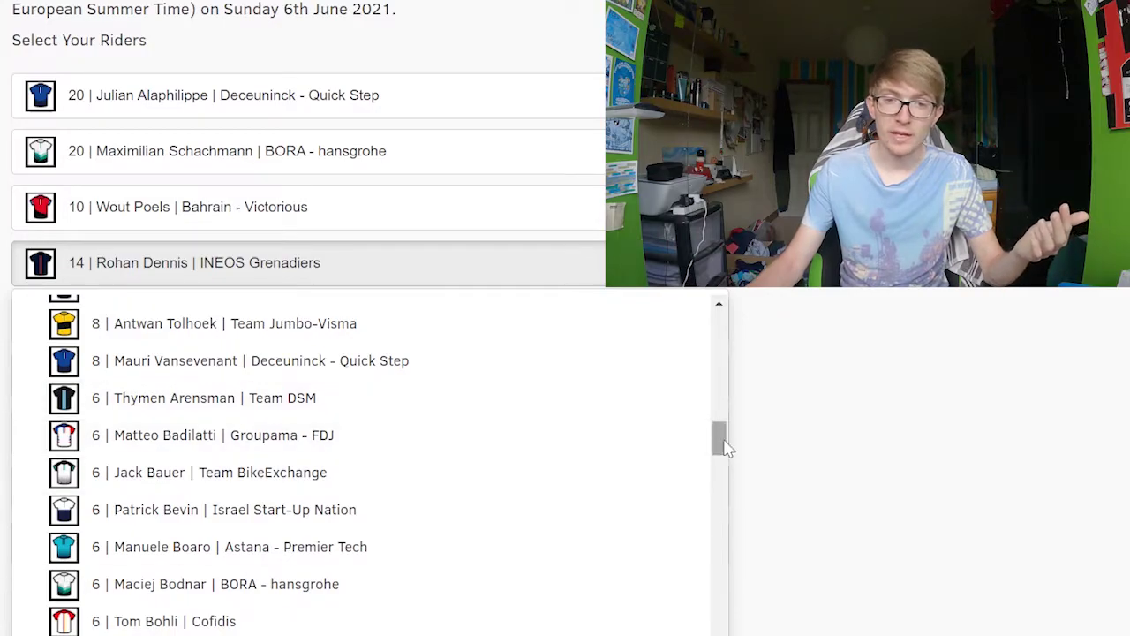
left_click_drag(724, 441, 721, 478)
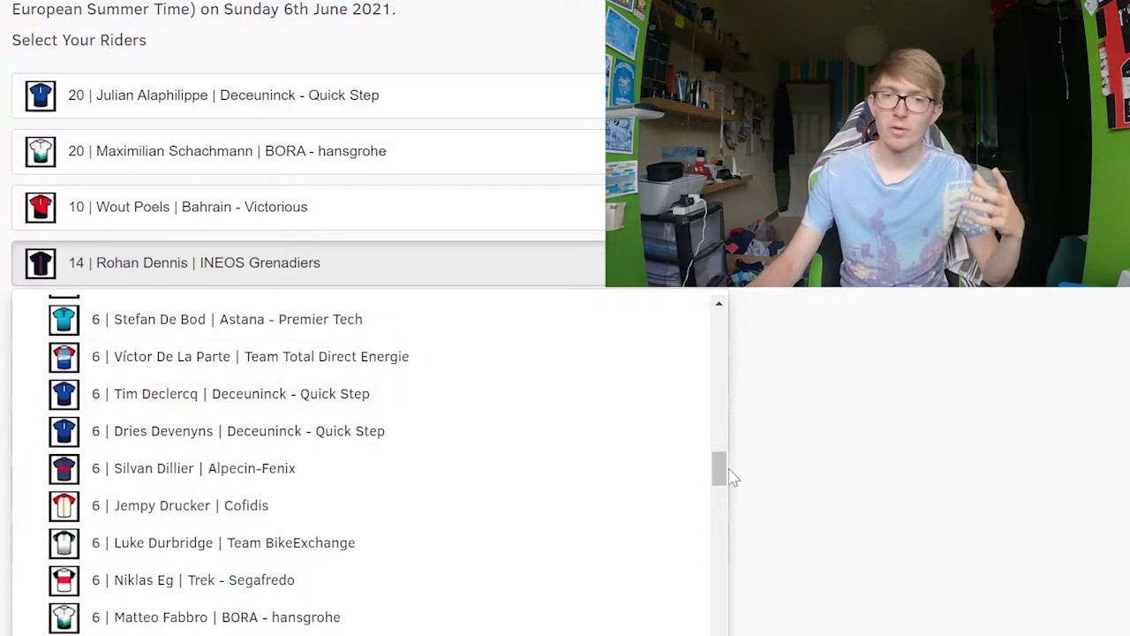
left_click_drag(722, 475, 724, 493)
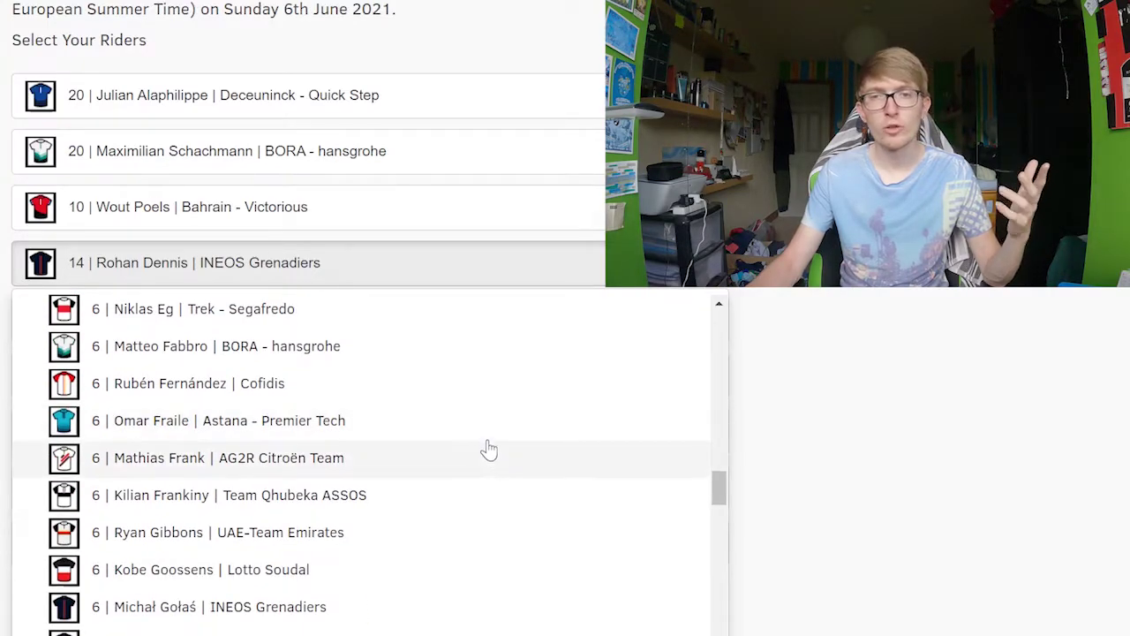
left_click_drag(719, 478, 719, 504)
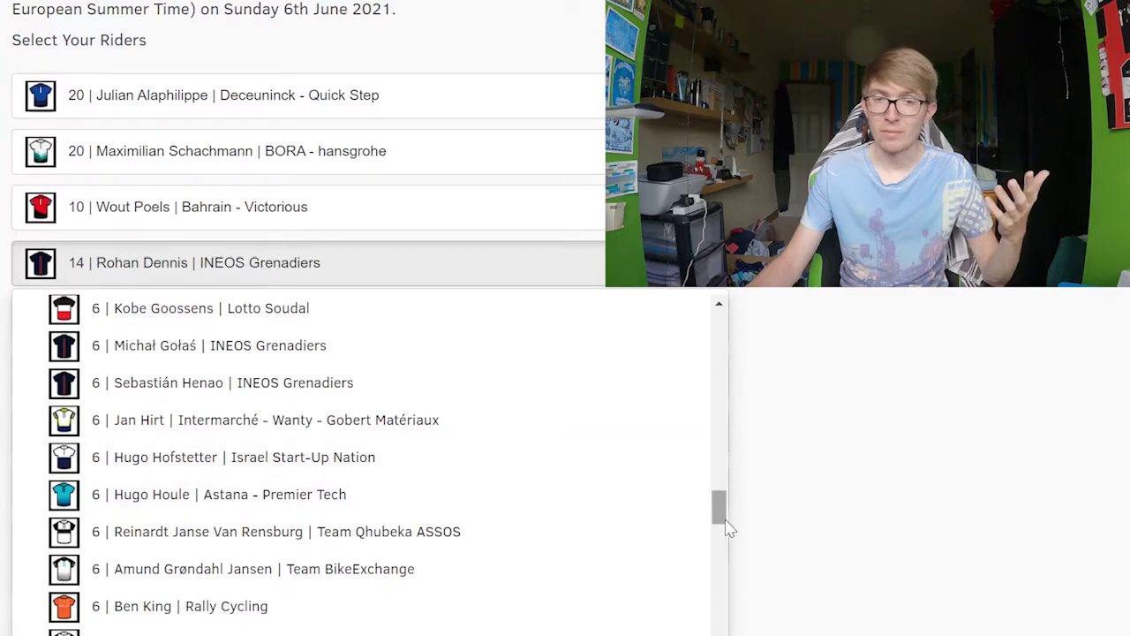
scroll(722, 523, "down", 3)
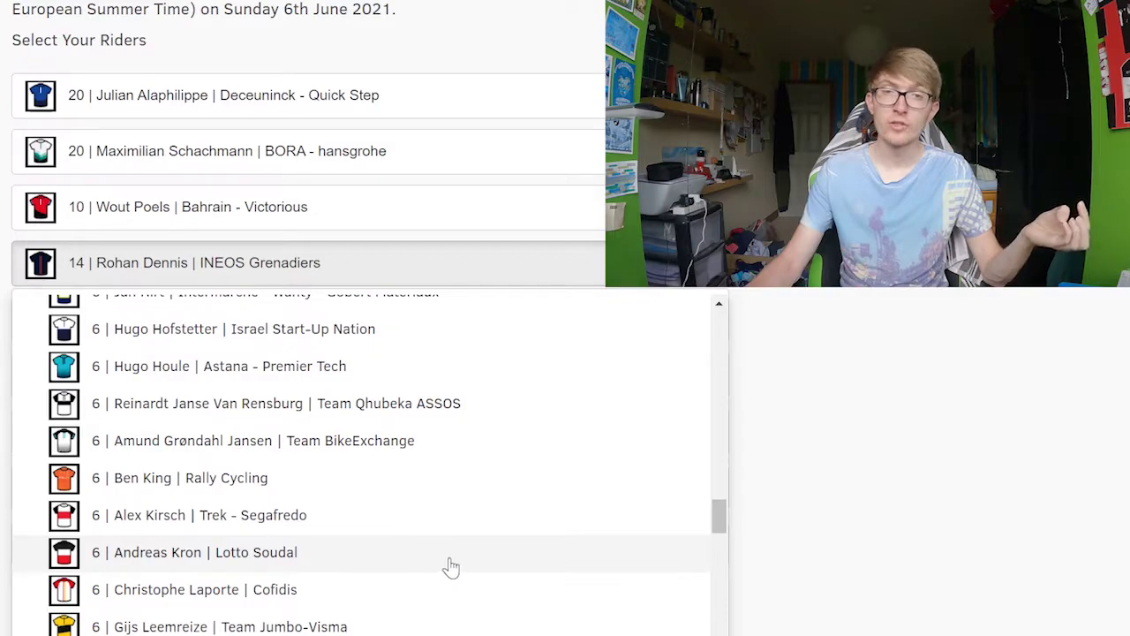
left_click_drag(720, 519, 719, 537)
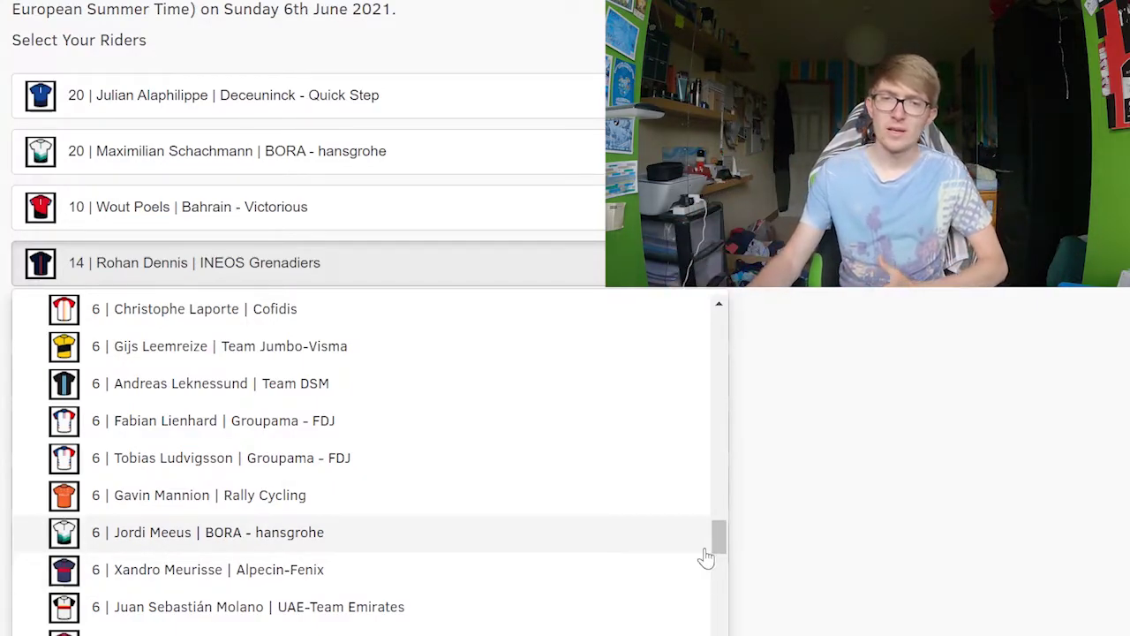
left_click_drag(722, 535, 722, 548)
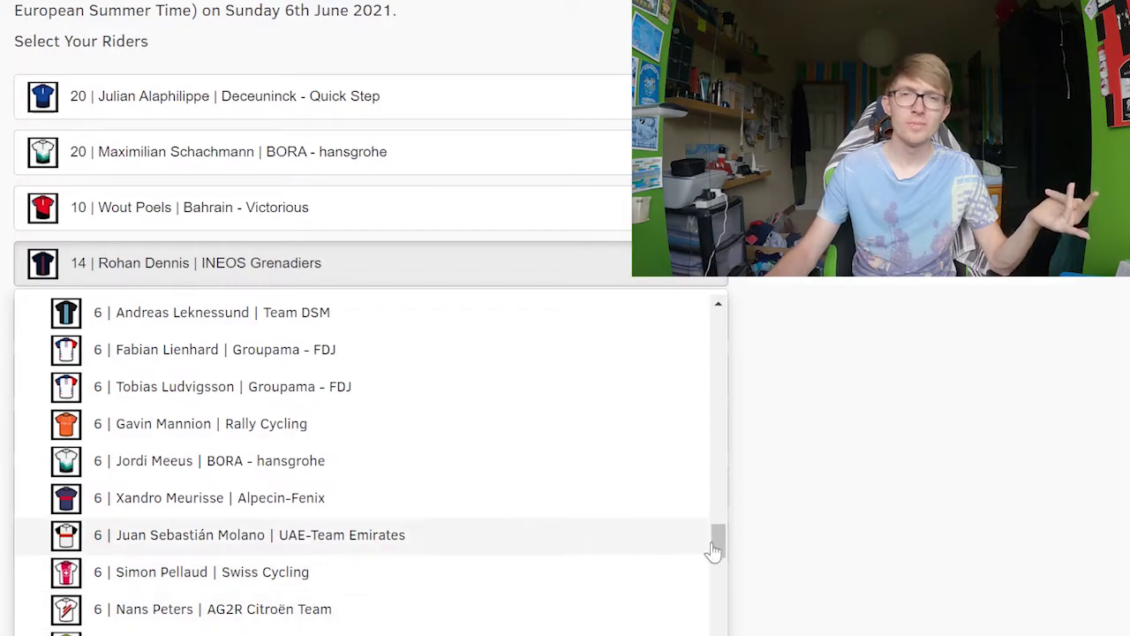
left_click_drag(724, 542, 716, 557)
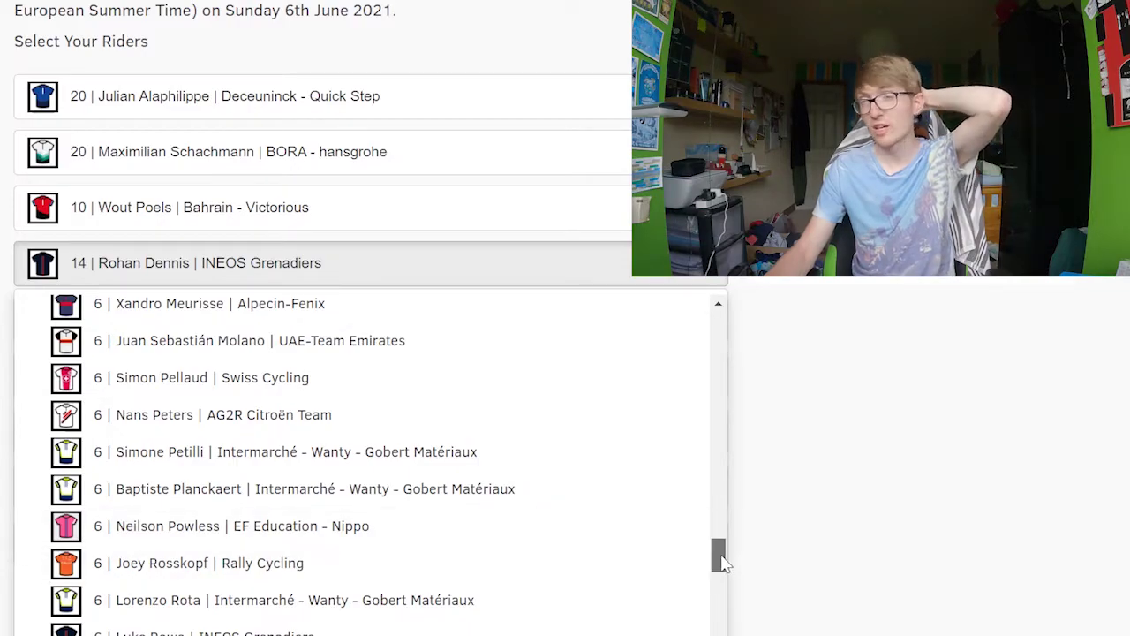
left_click_drag(716, 553, 716, 575)
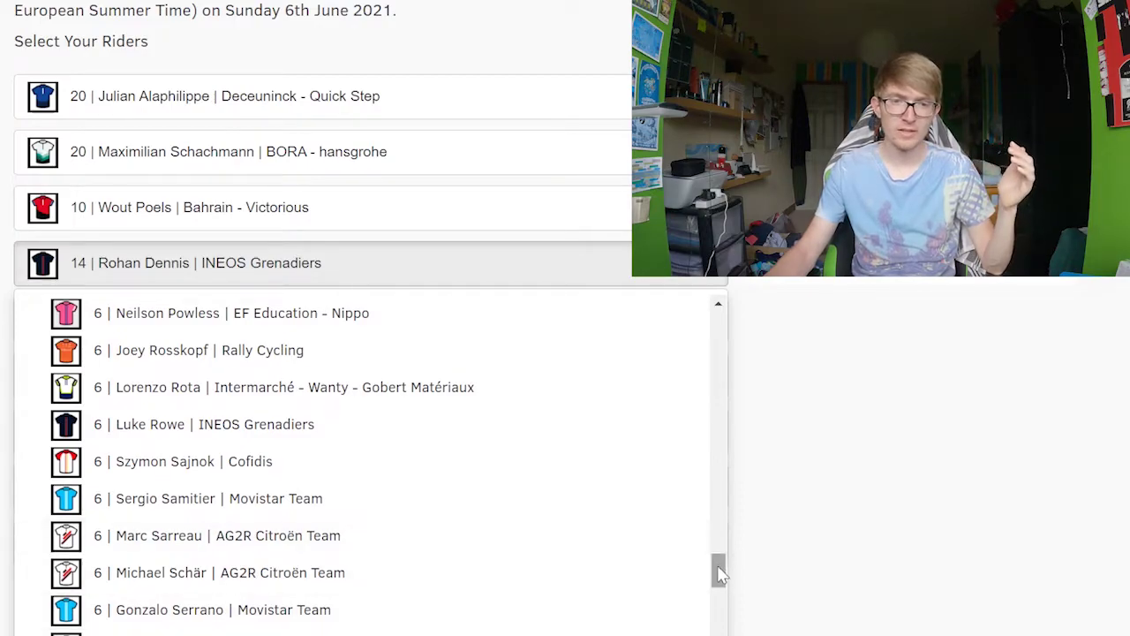
left_click_drag(719, 571, 722, 603)
scroll(722, 603, "down", 1)
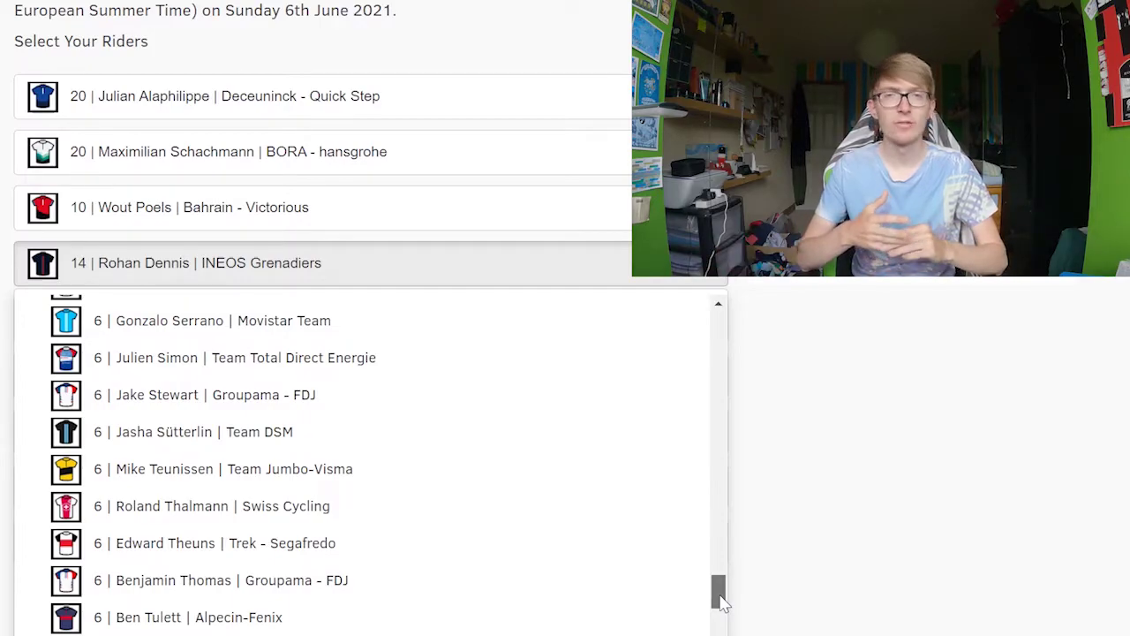
scroll(723, 603, "down", 2)
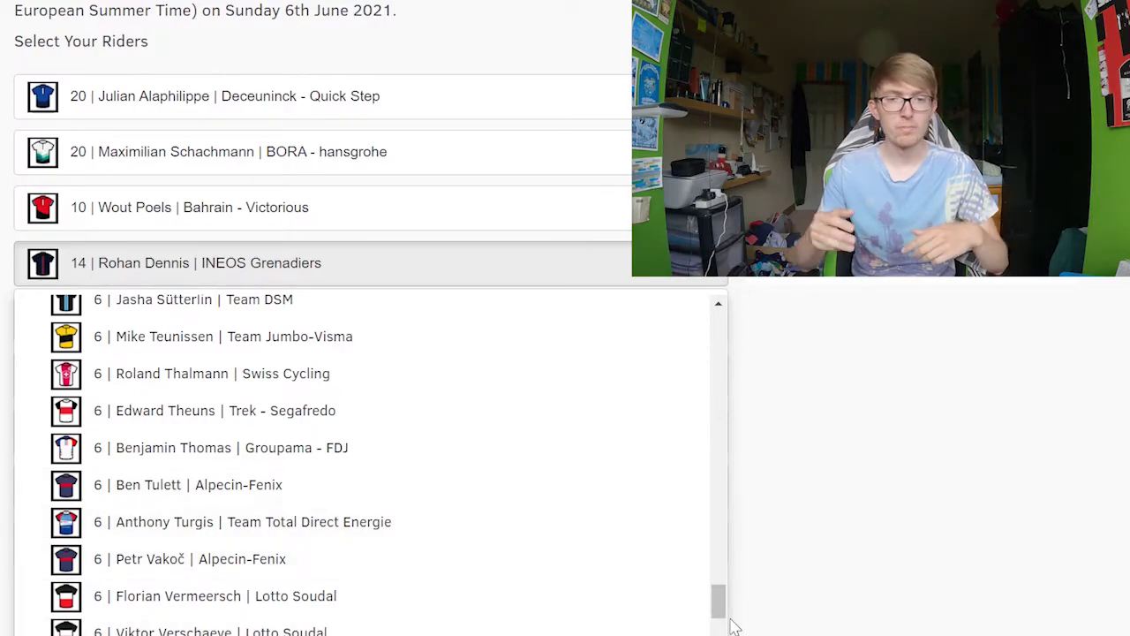
left_click_drag(718, 603, 720, 630)
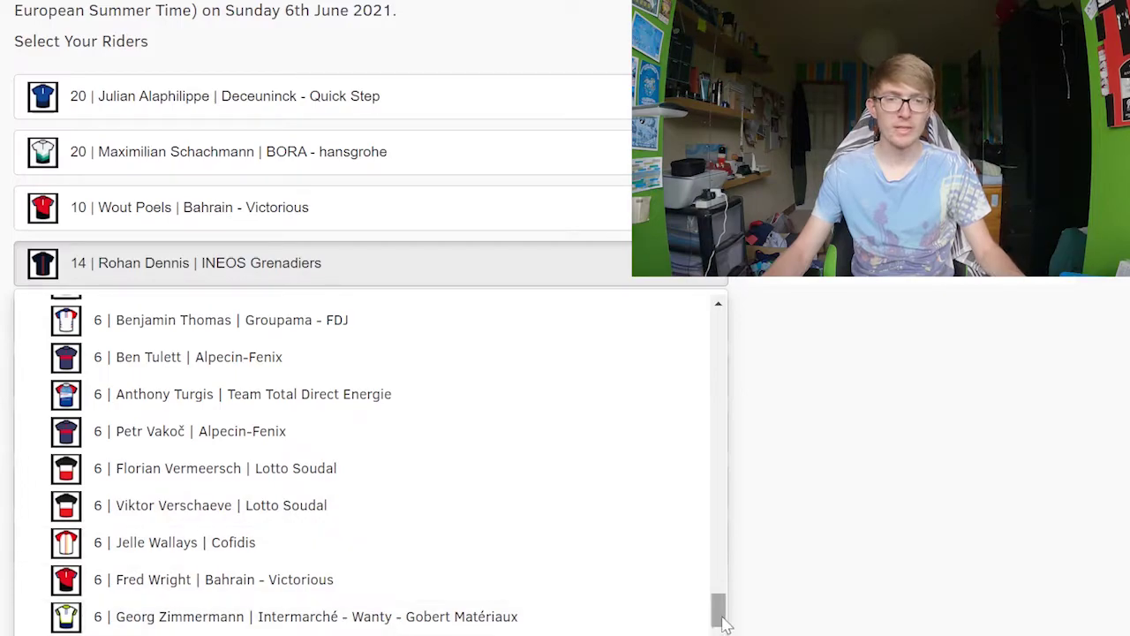
Step: Scroll through the 4-credit riders in the Rohan Dennis dropdown
scroll(722, 624, "down", 2)
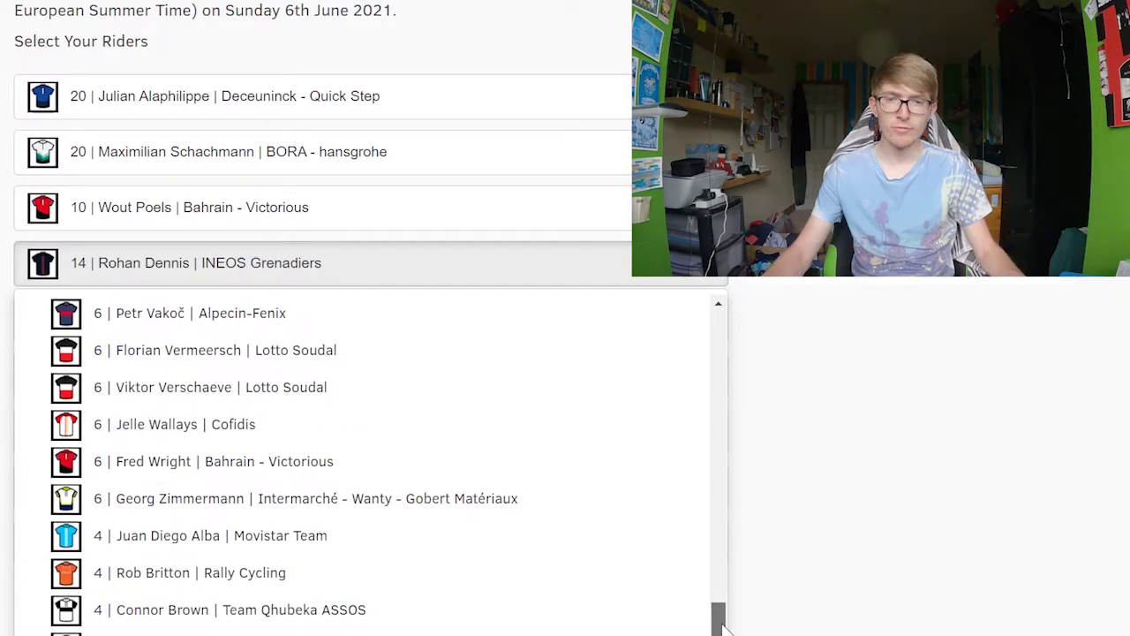
scroll(722, 625, "down", 1)
scroll(723, 627, "down", 2)
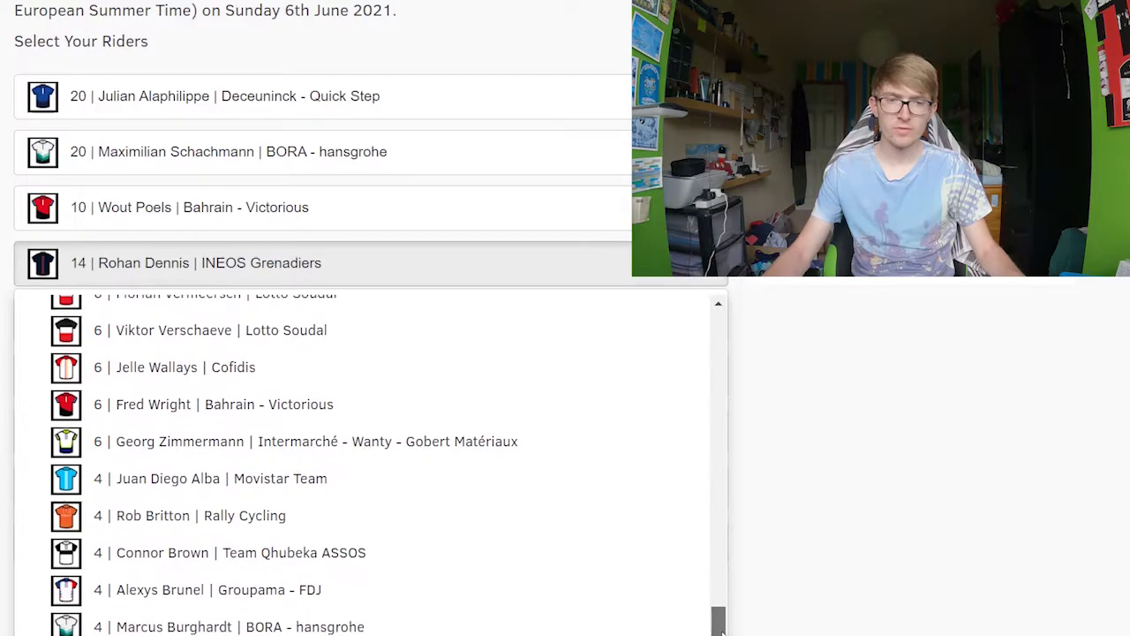
scroll(720, 625, "down", 5)
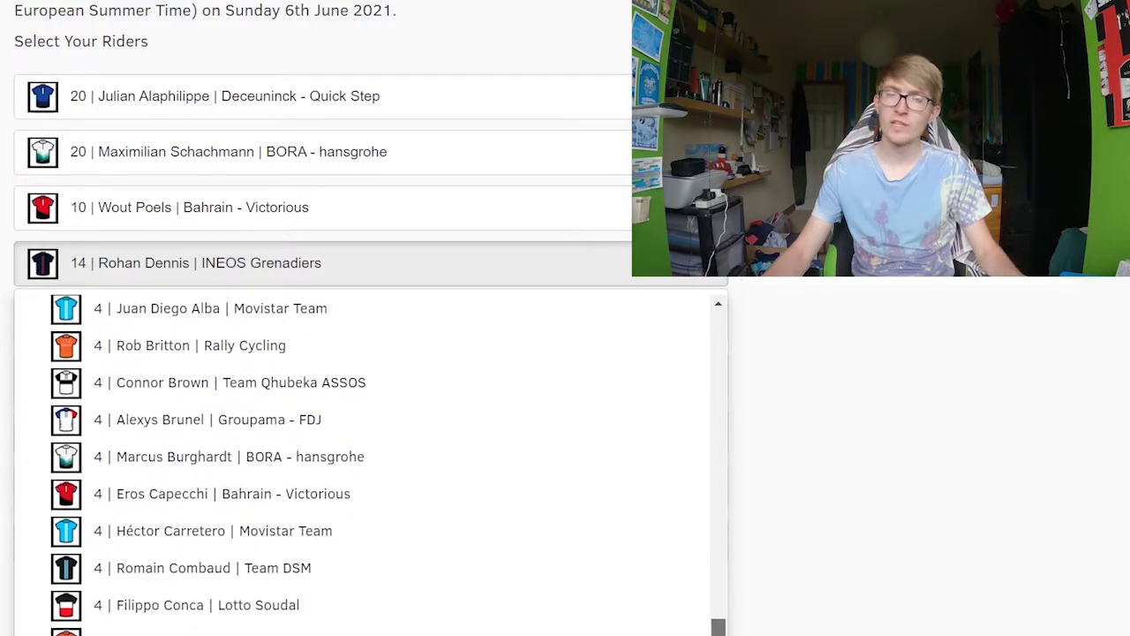
scroll(720, 626, "down", 4)
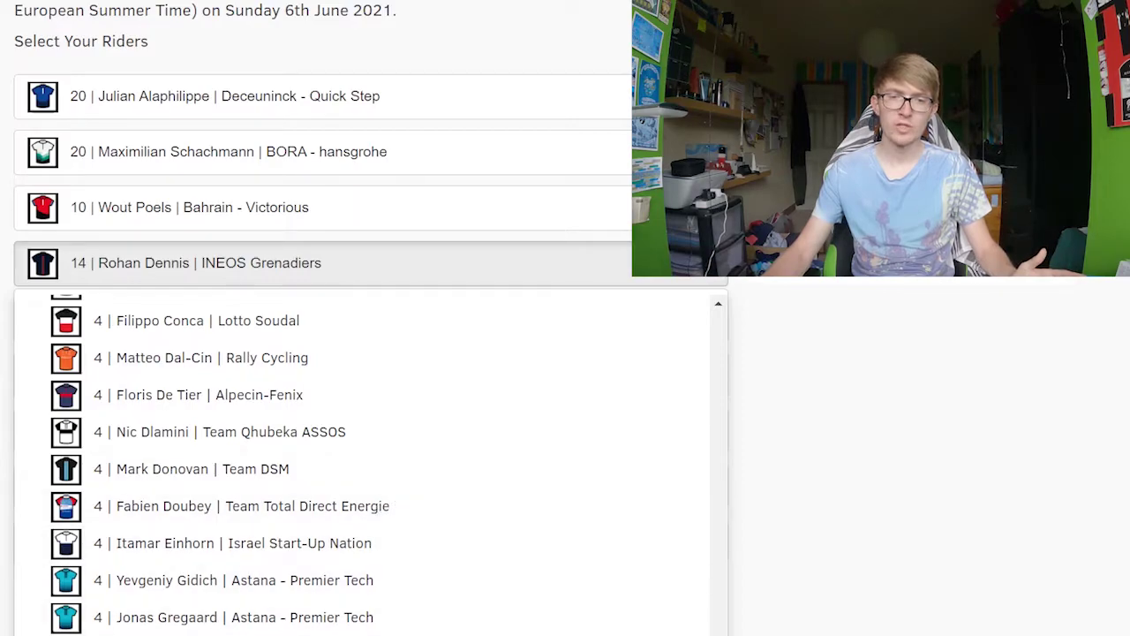
scroll(371, 464, "down", 5)
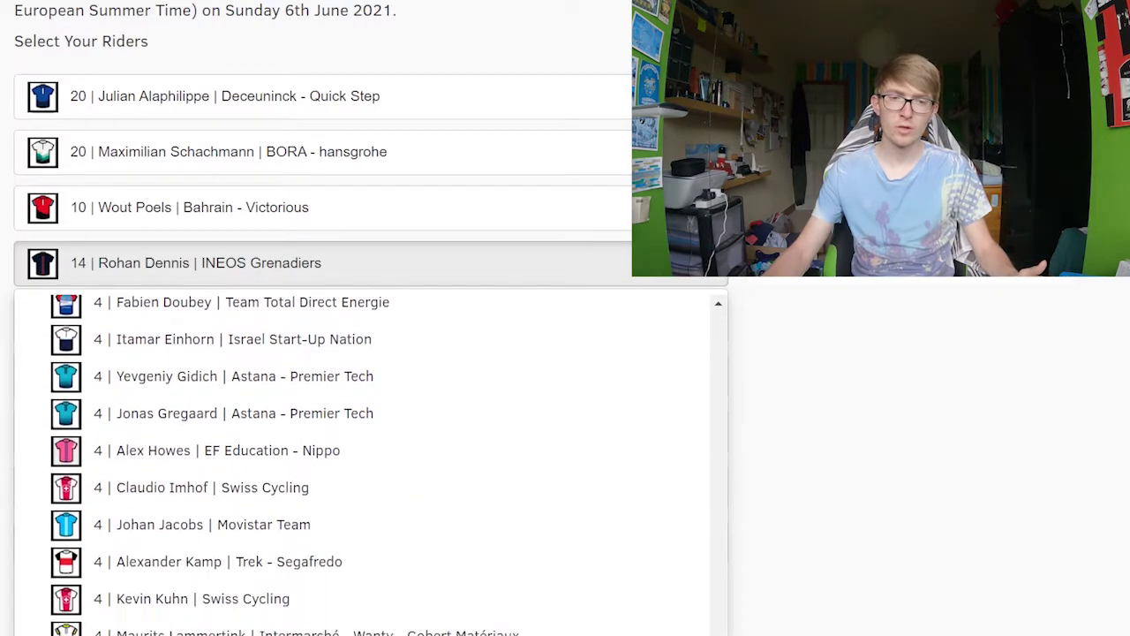
scroll(371, 463, "down", 1)
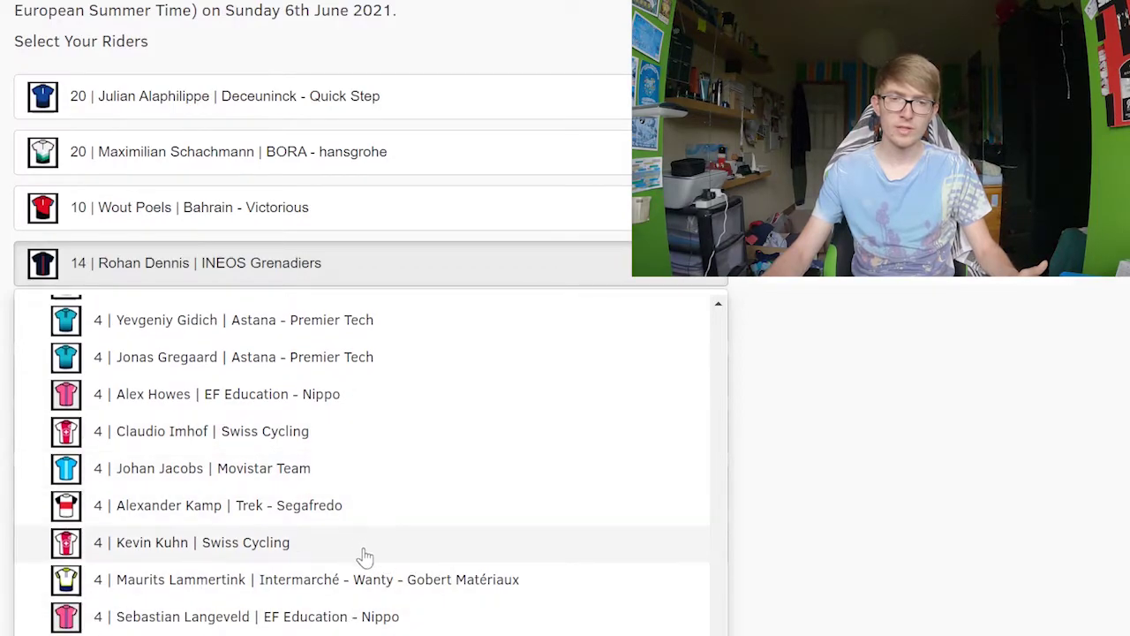
scroll(371, 464, "down", 5)
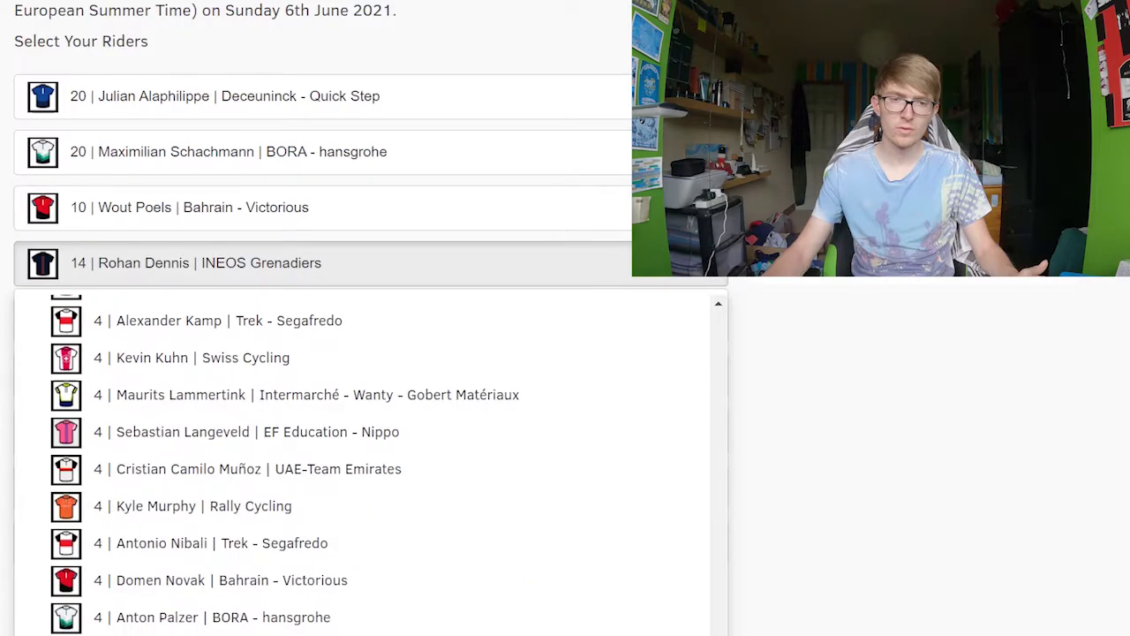
scroll(371, 464, "down", 6)
scroll(353, 454, "up", 2)
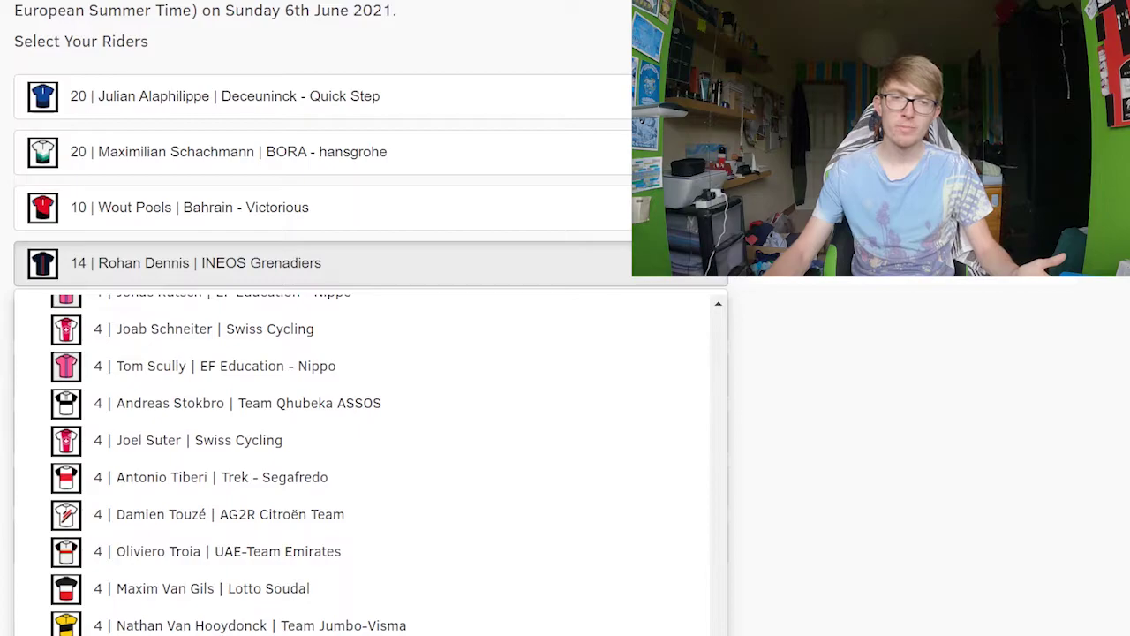
scroll(371, 459, "down", 2)
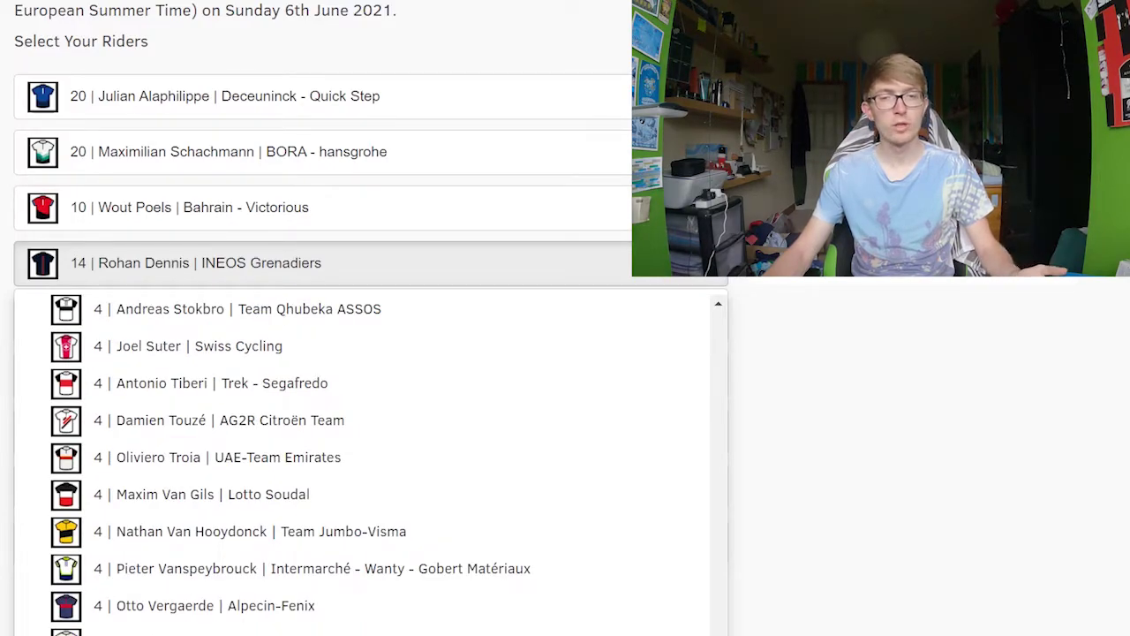
scroll(371, 459, "up", 1)
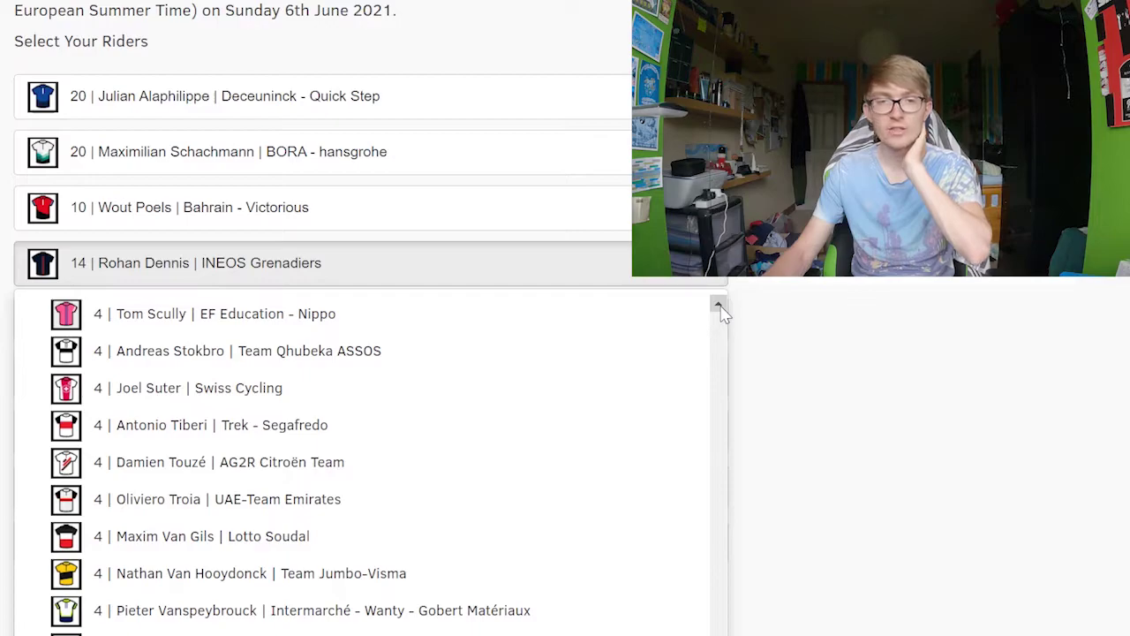
Step: Close the rider list, keeping Rohan Dennis fourth at 14 credits
left_click(719, 307)
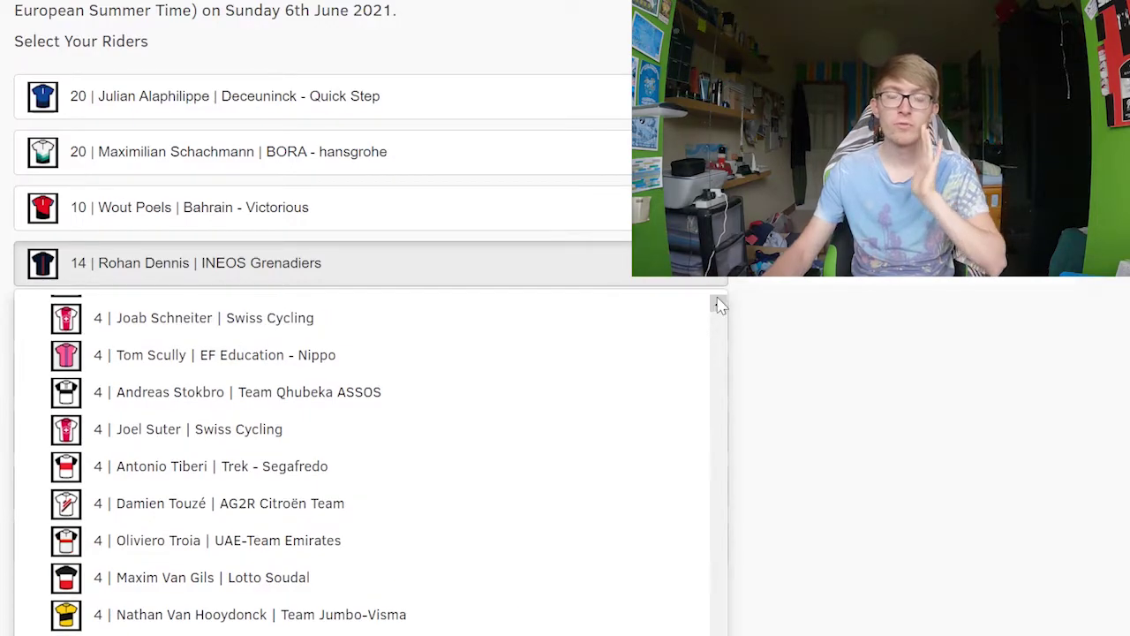
left_click(718, 307)
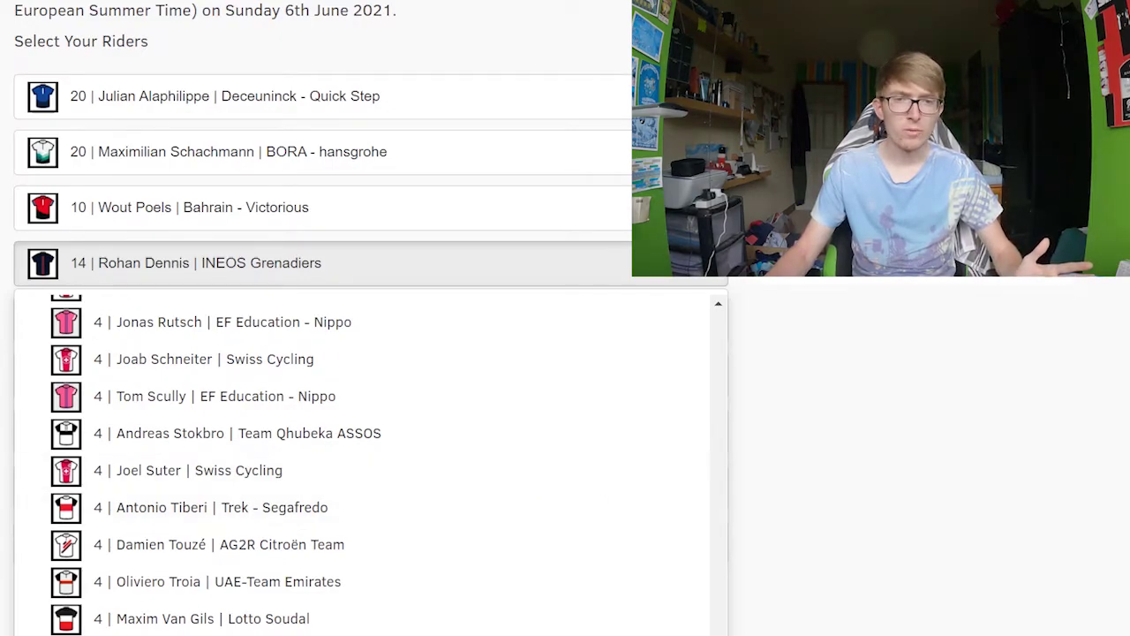
scroll(621, 326, "up", 4)
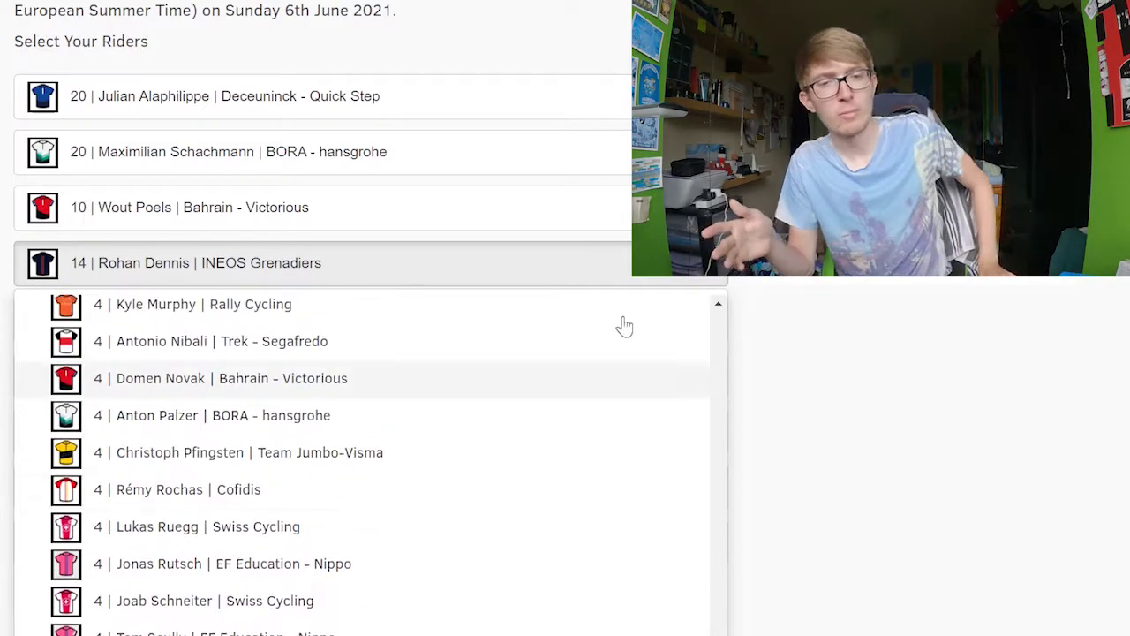
left_click(676, 275)
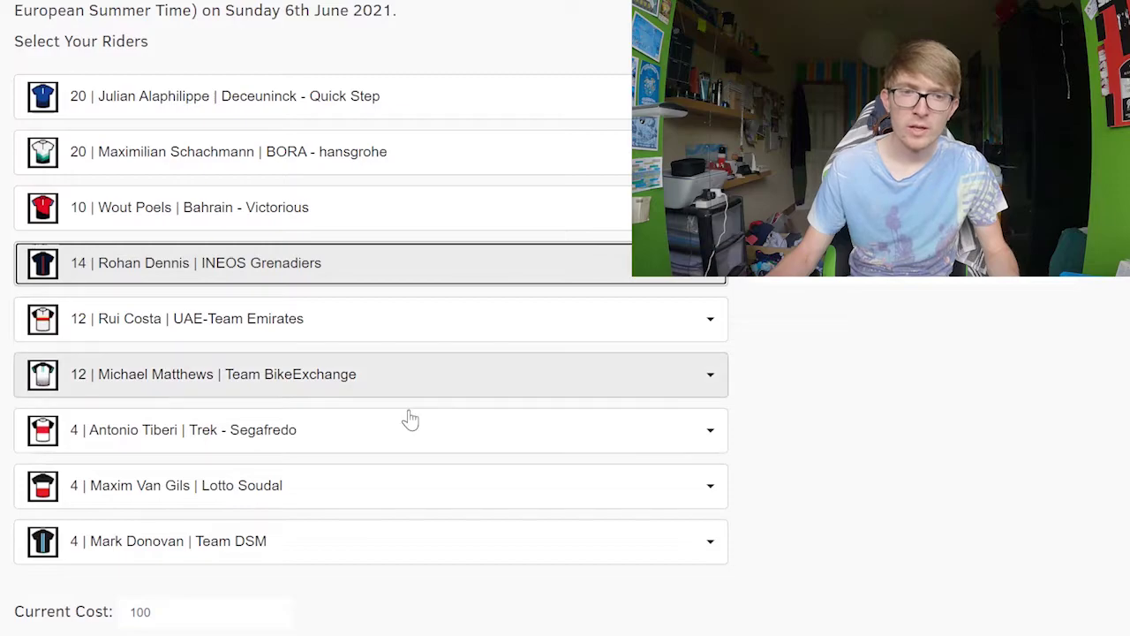
Step: Replace Michael Matthews with Mauri Vansevenant
left_click(485, 385)
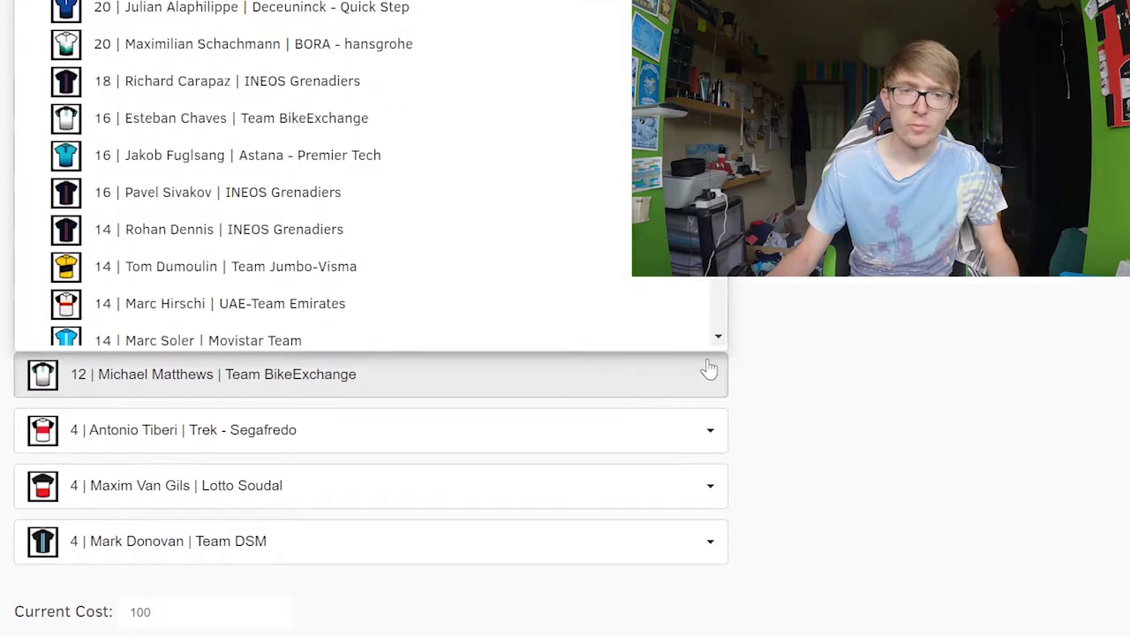
scroll(371, 176, "down", 15)
scroll(371, 177, "down", 6)
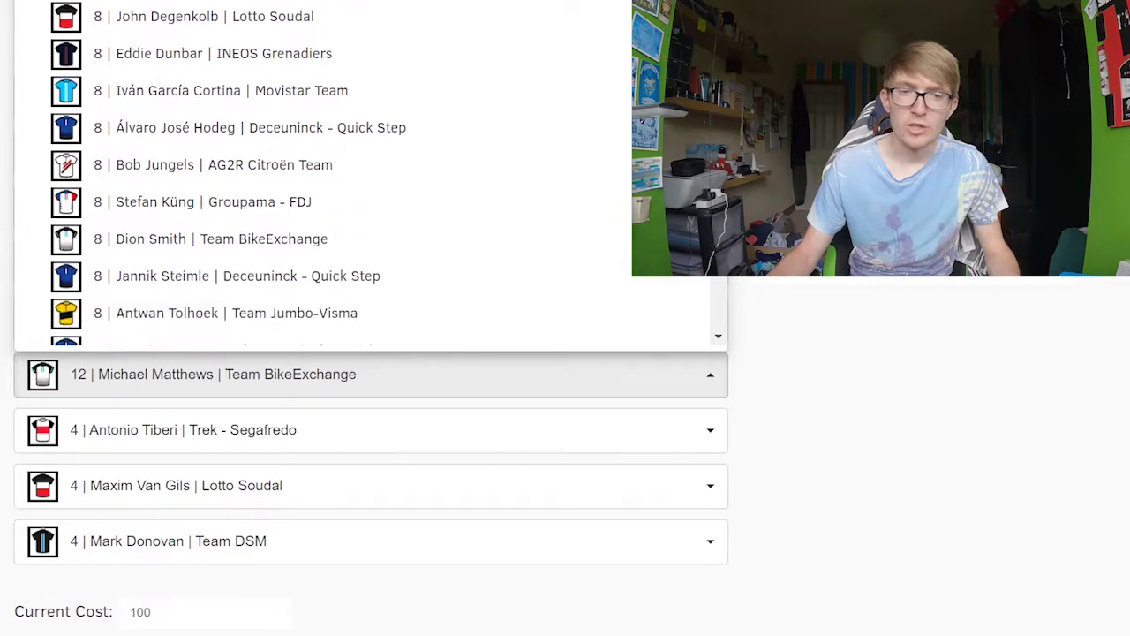
scroll(609, 123, "down", 1)
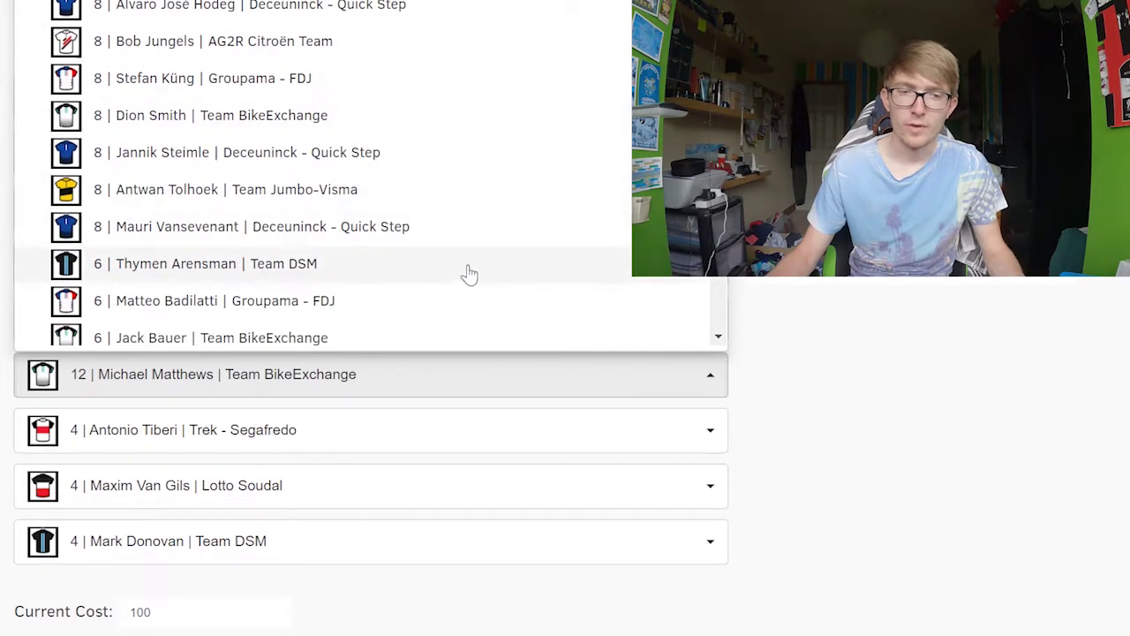
left_click(442, 247)
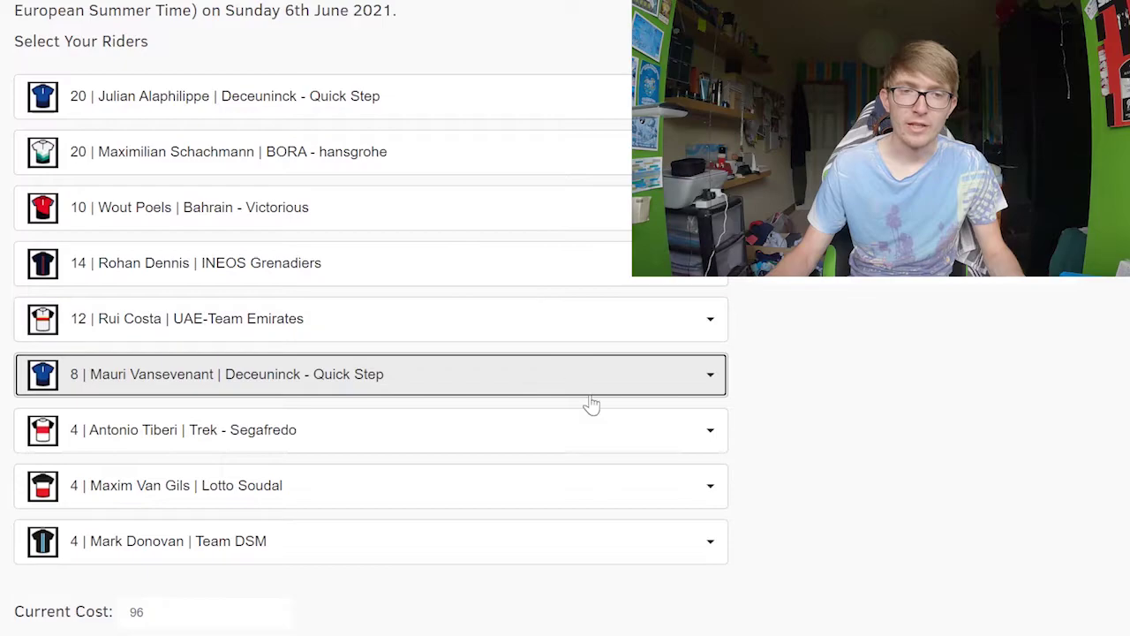
Step: Replace Mark Donovan with Thymen Arensman
left_click(668, 539)
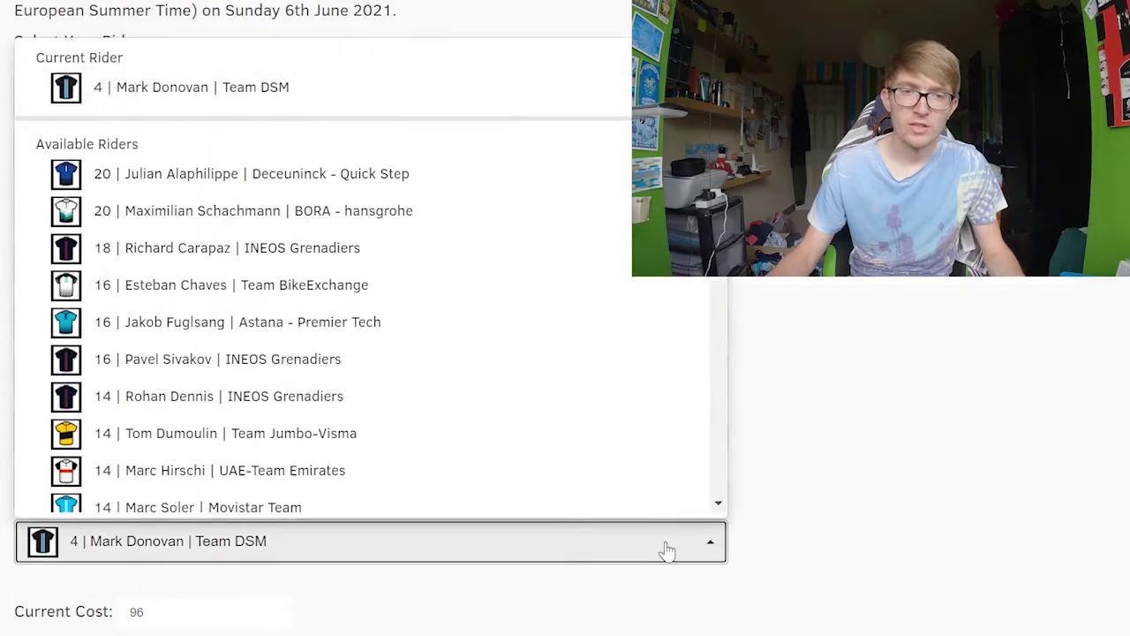
scroll(371, 283, "down", 20)
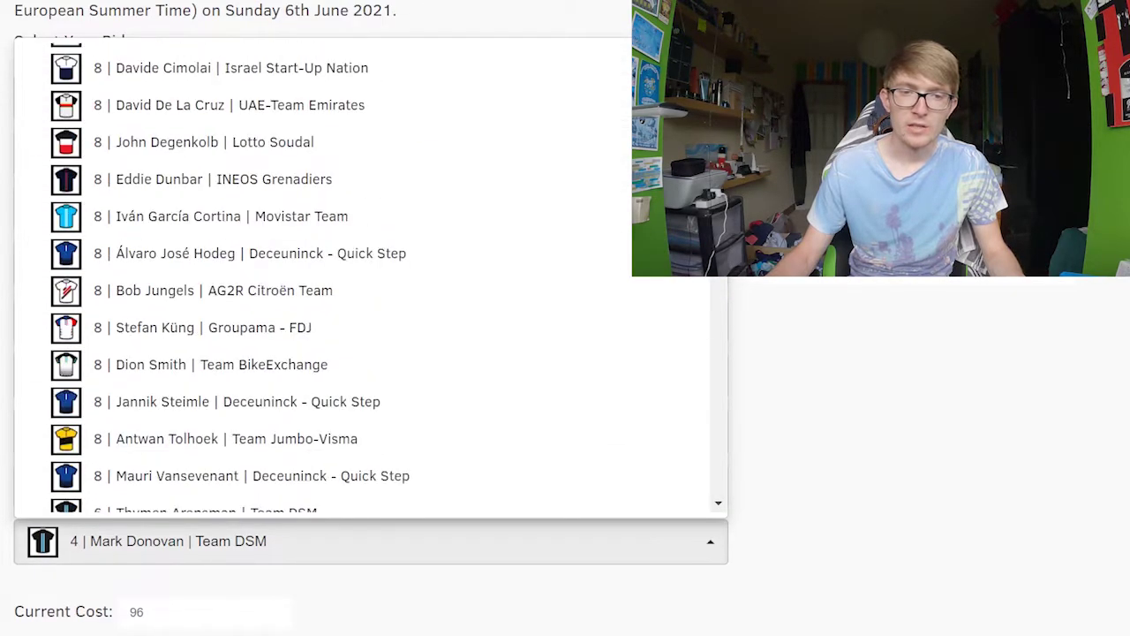
scroll(480, 255, "up", 3)
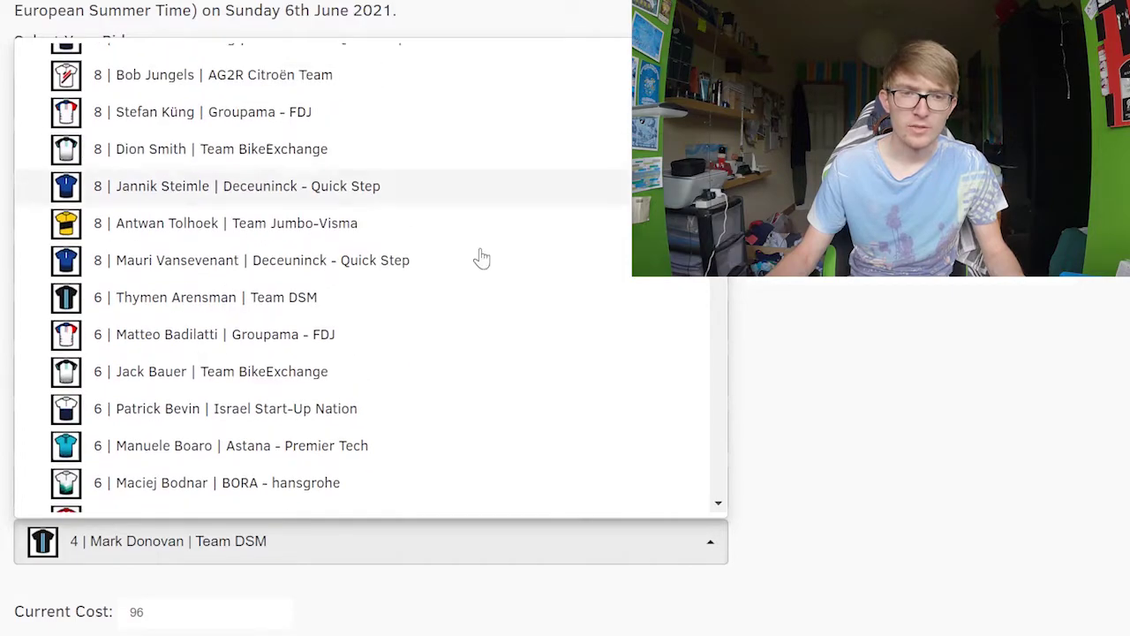
left_click(411, 311)
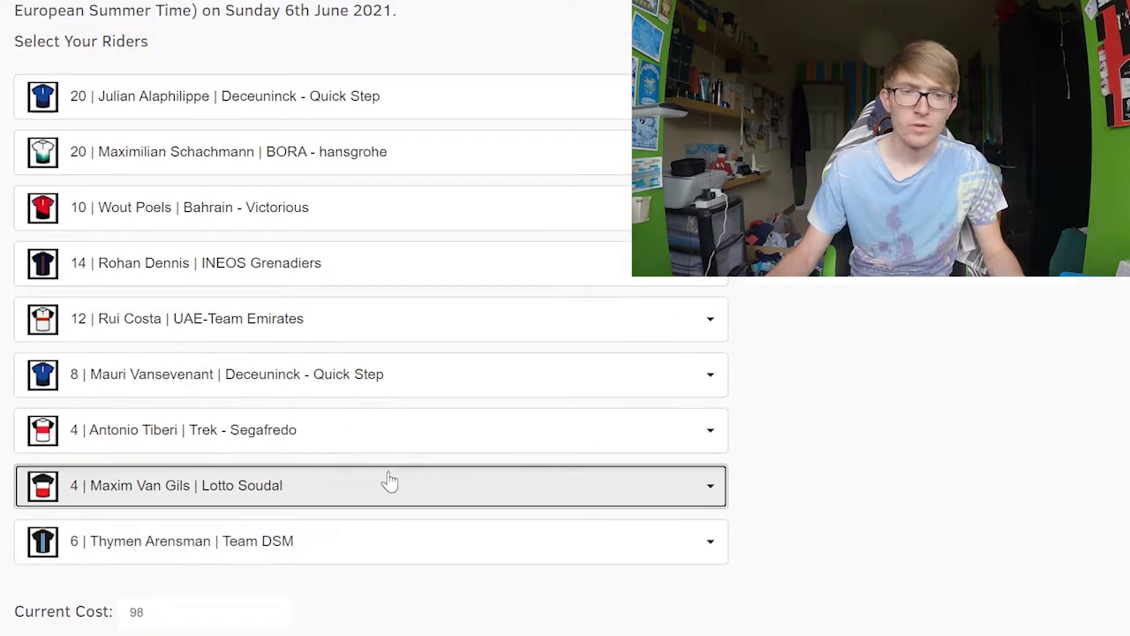
Step: Replace Maxim Van Gils with Nans Peters
left_click(389, 483)
scroll(371, 229, "down", 15)
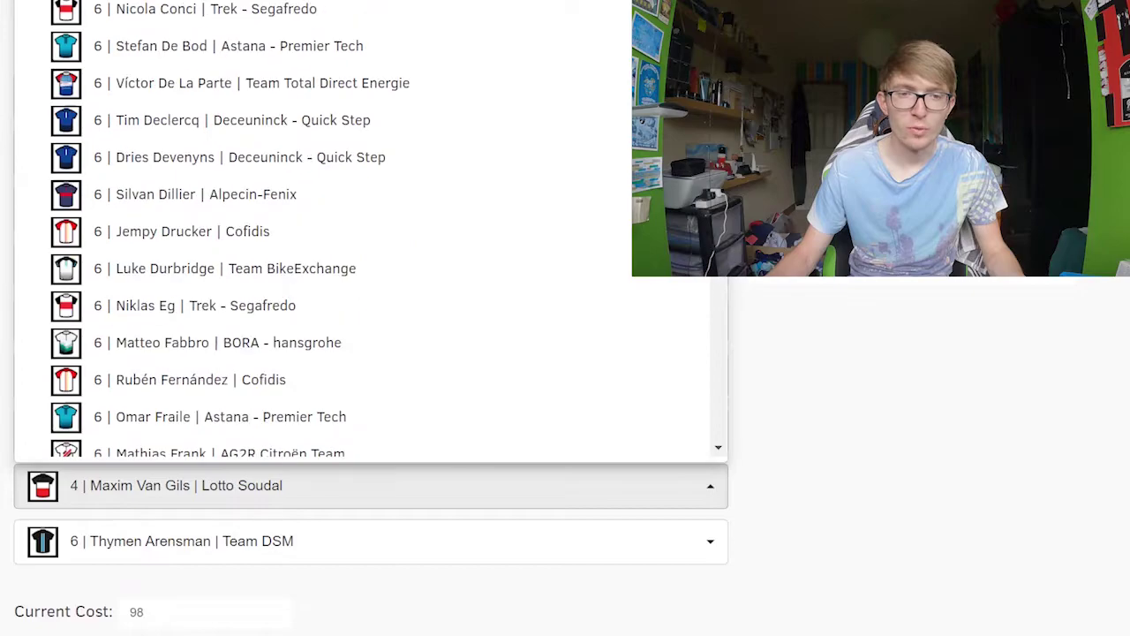
scroll(371, 229, "down", 6)
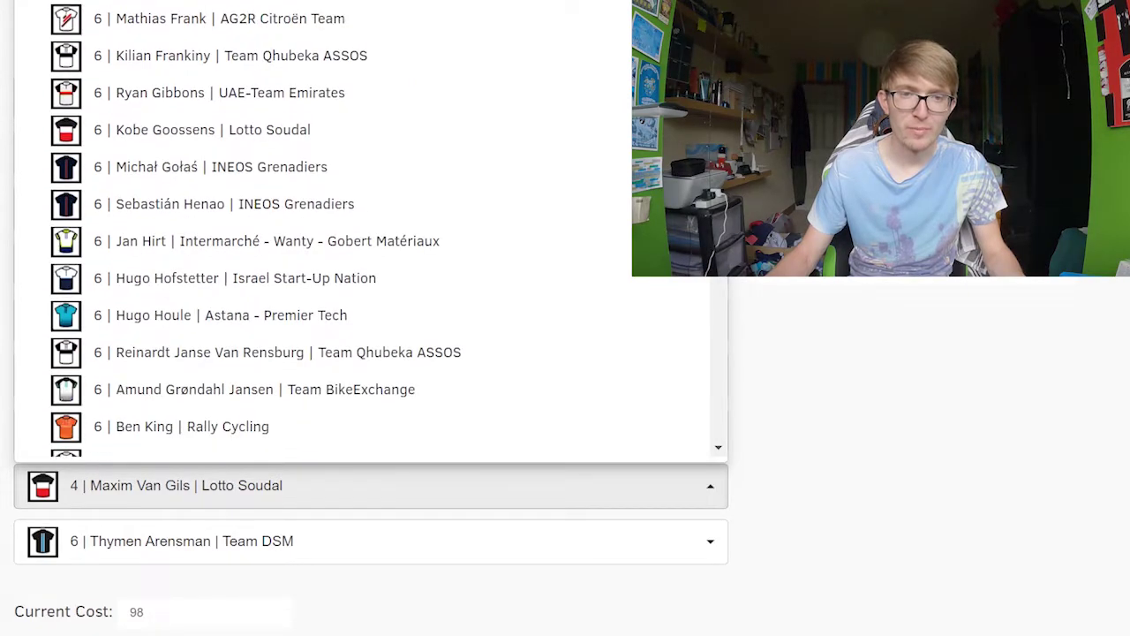
scroll(371, 229, "down", 4)
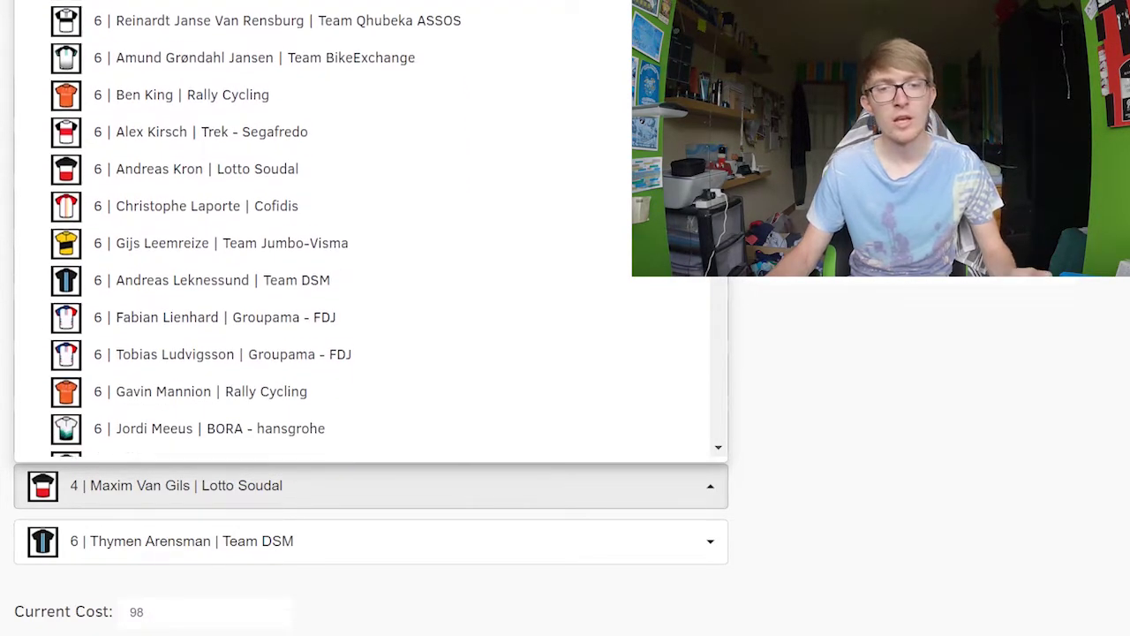
scroll(525, 301, "down", 3)
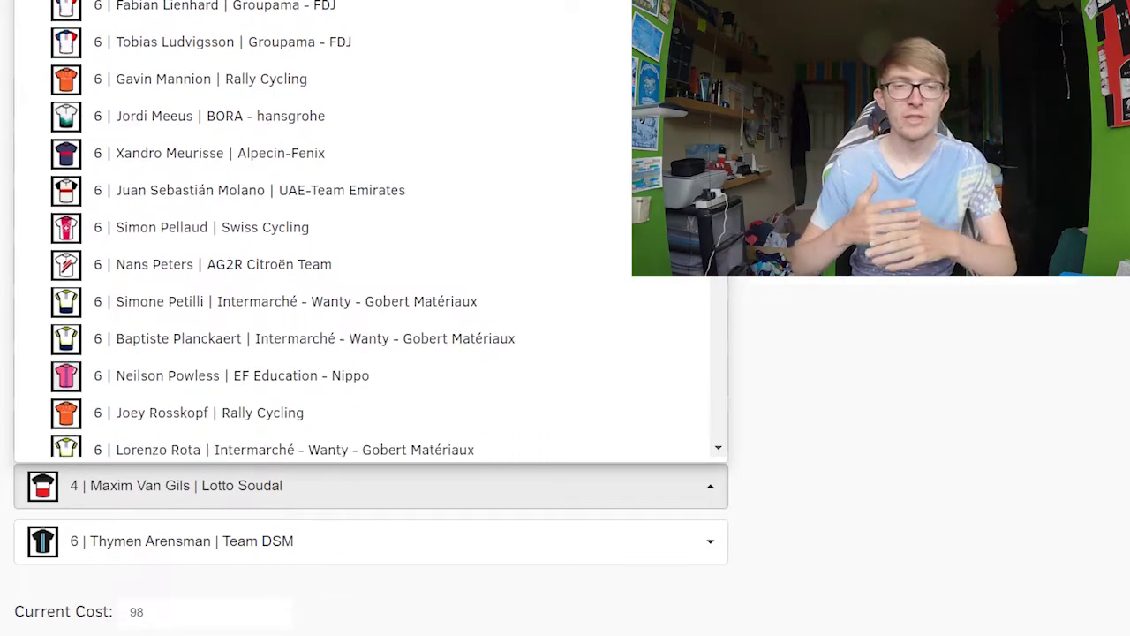
left_click(524, 291)
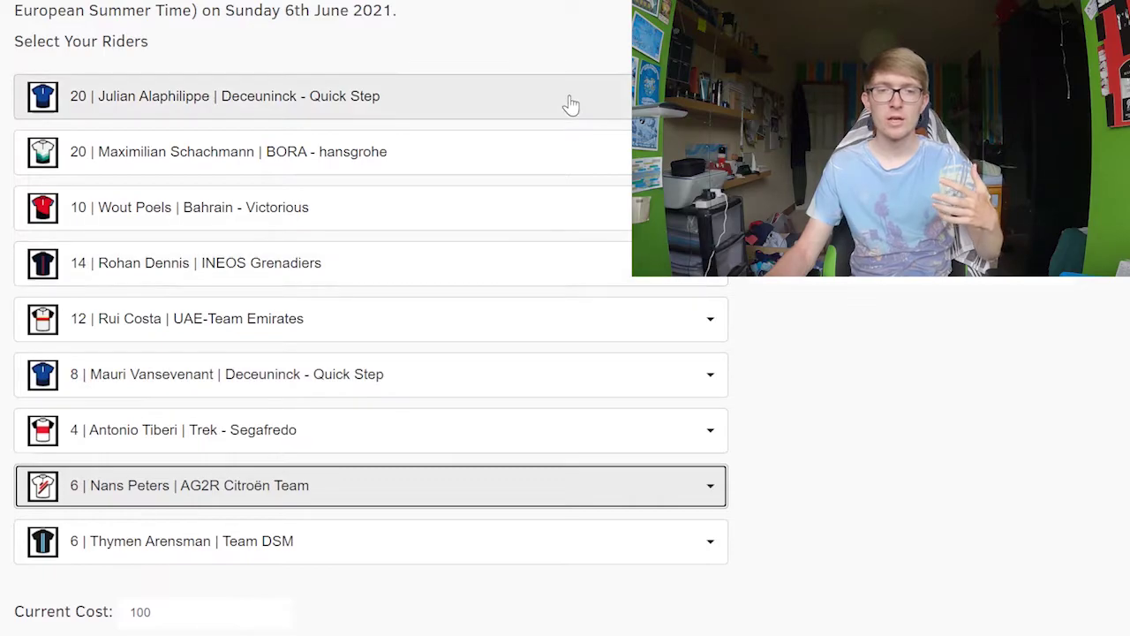
Step: Put Michael Matthews back in place of Mauri Vansevenant
left_click(691, 395)
left_click_drag(719, 492, 716, 457)
left_click(459, 409)
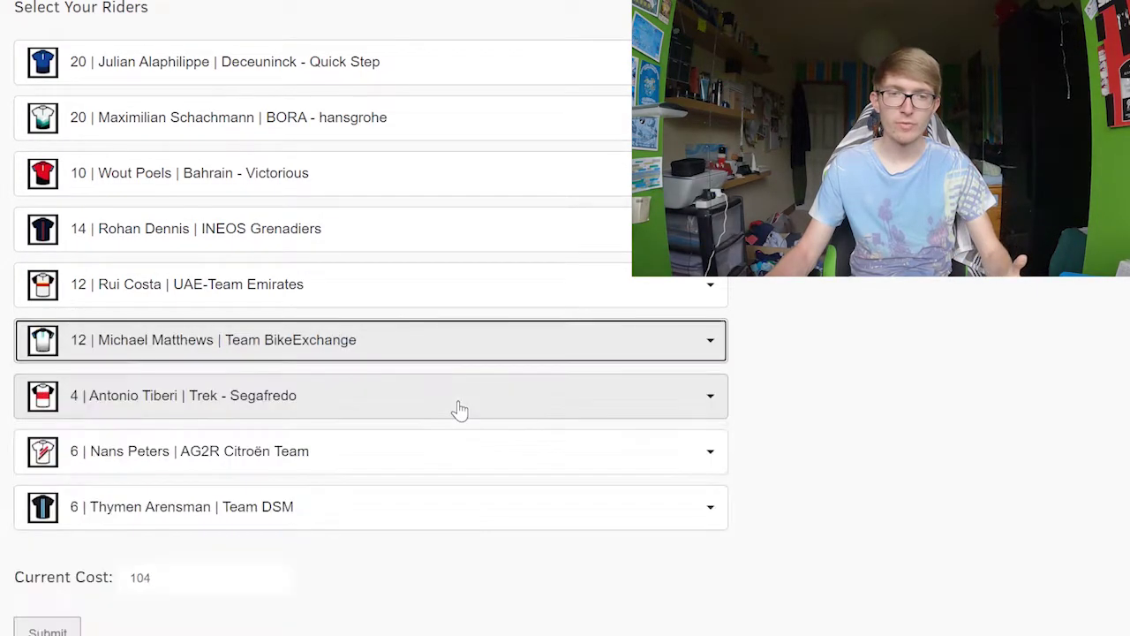
Step: Put Maxim Van Gils back in place of Nans Peters
left_click(447, 455)
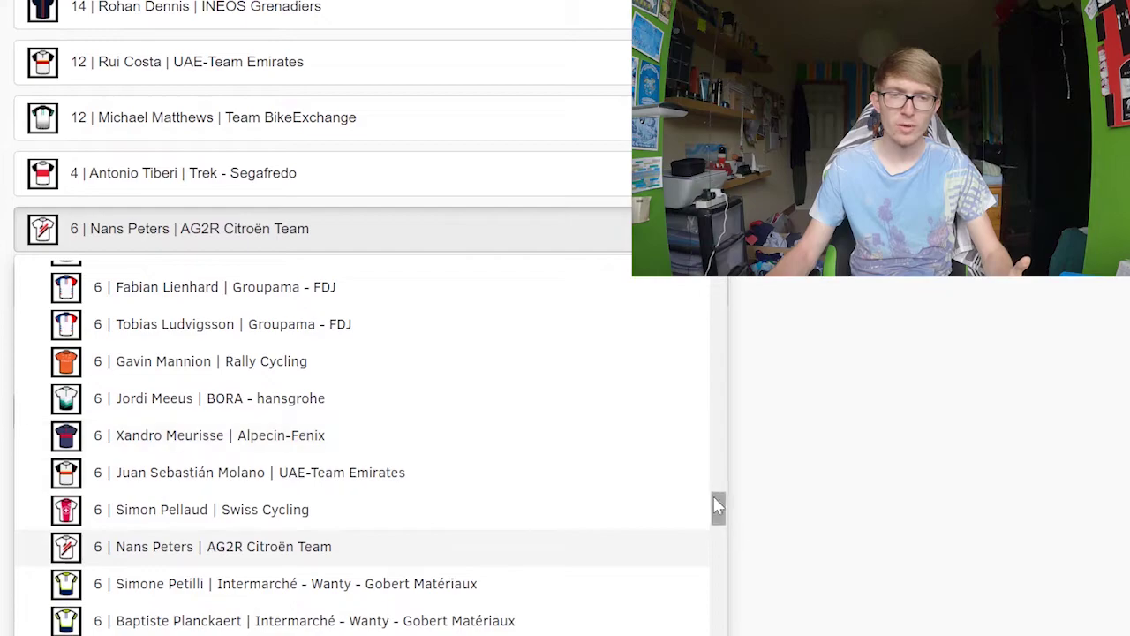
left_click_drag(715, 497, 719, 635)
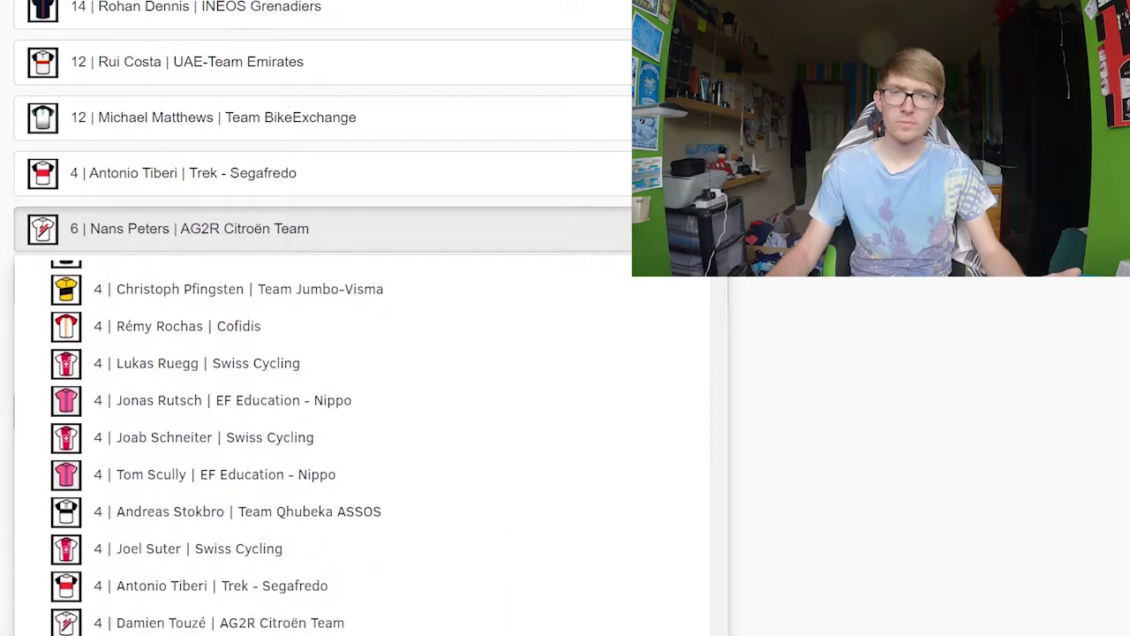
scroll(551, 623, "up", 1)
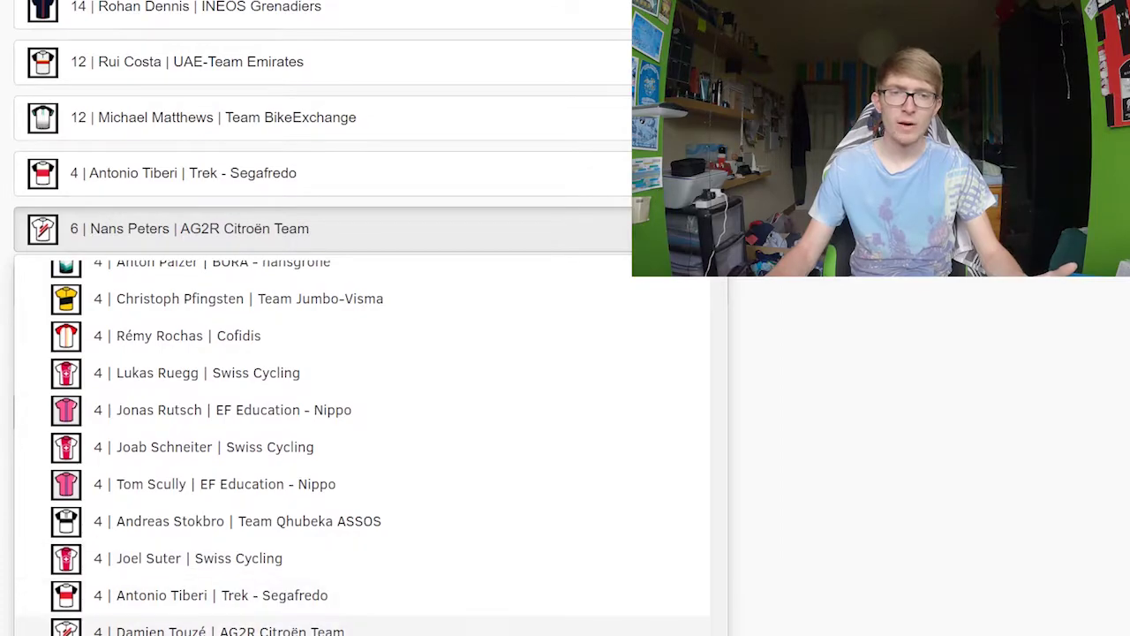
scroll(530, 618, "down", 1)
left_click(468, 618)
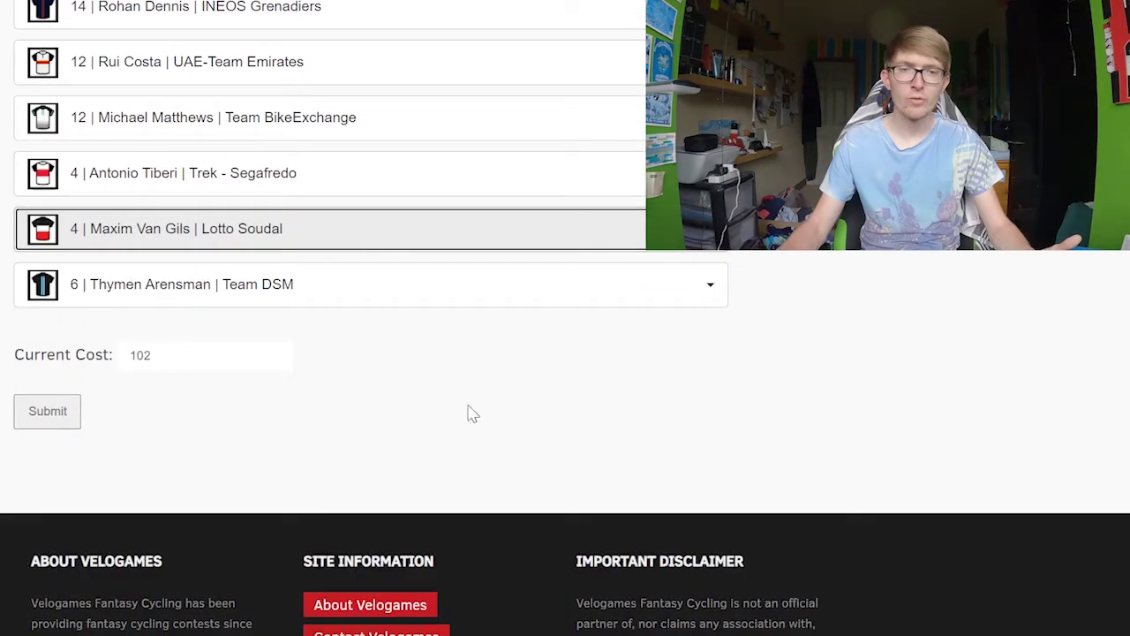
Step: Put Mark Donovan back in place of Thymen Arensman
left_click(455, 303)
left_click_drag(718, 292, 718, 391)
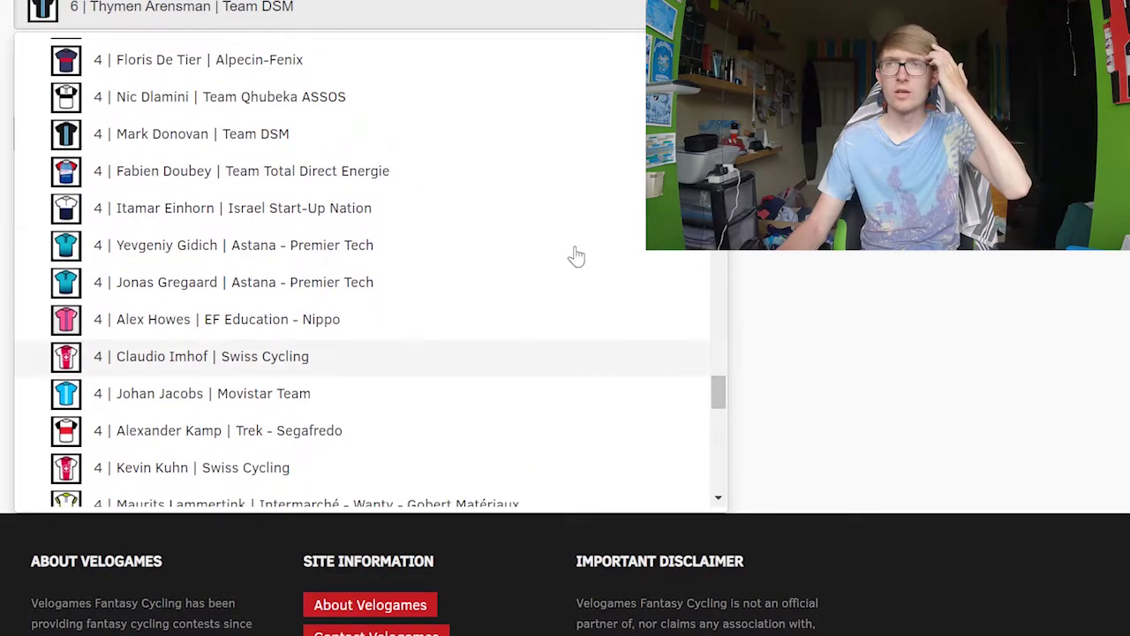
left_click(430, 146)
scroll(800, 318, "up", 3)
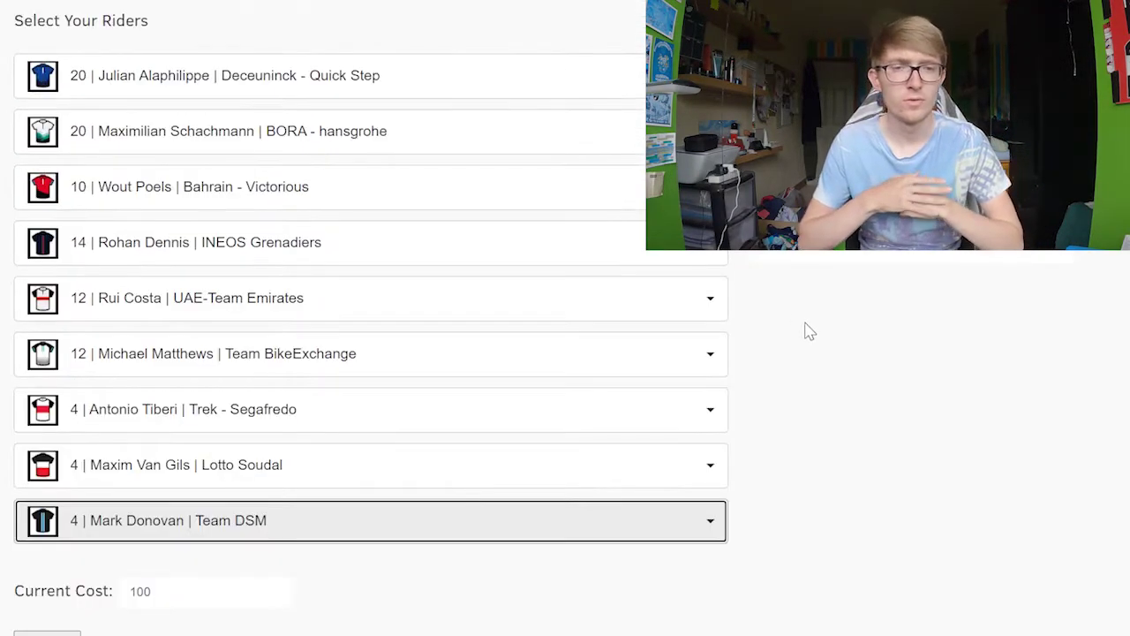